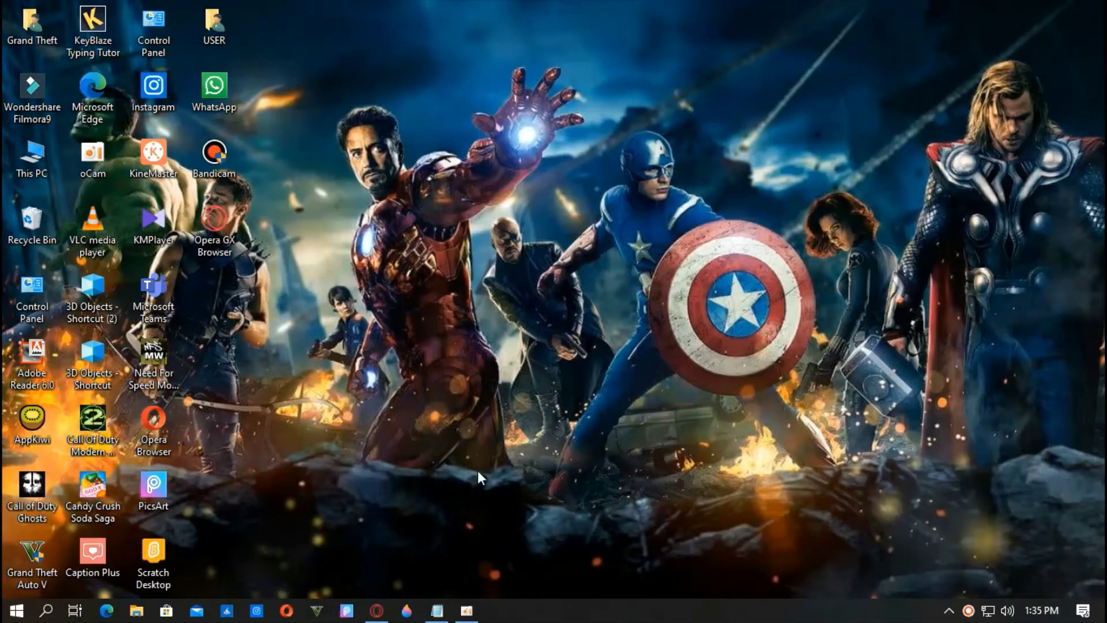
Switch to the empty Notepad document and write the greeting "Hey guys, Welcome to Techno Live".
left_click(439, 609)
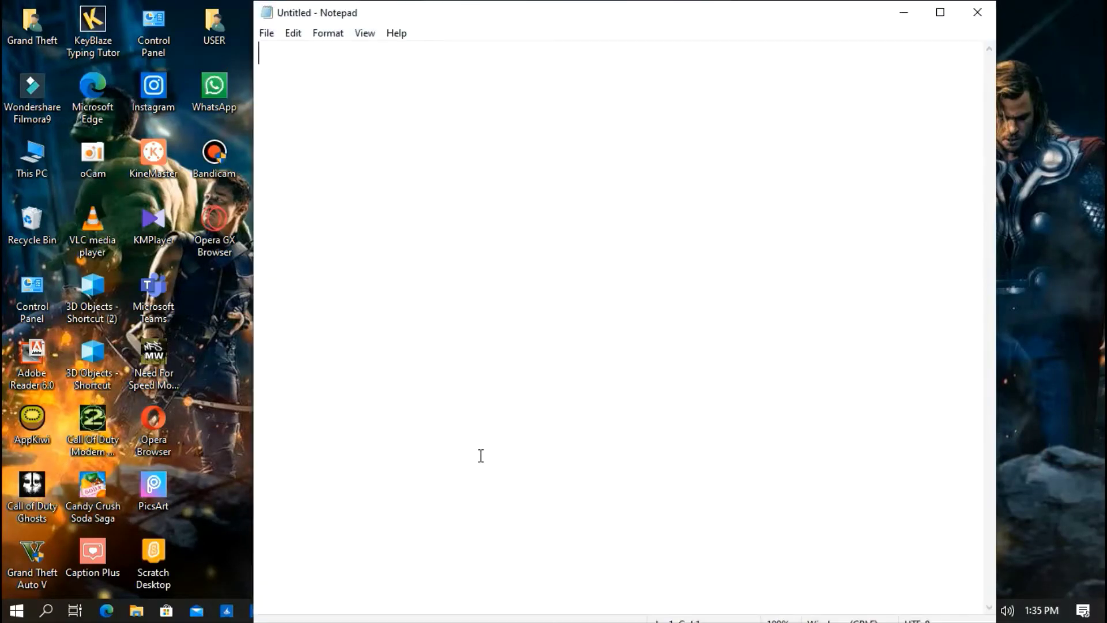
type("Hey gu")
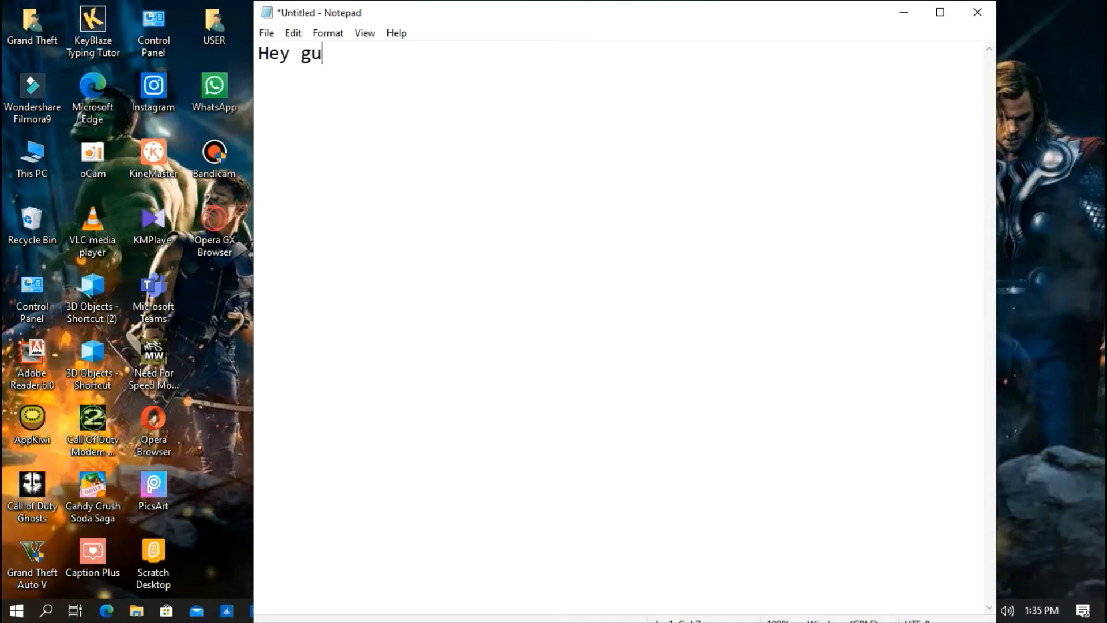
type("ys, Welcome t")
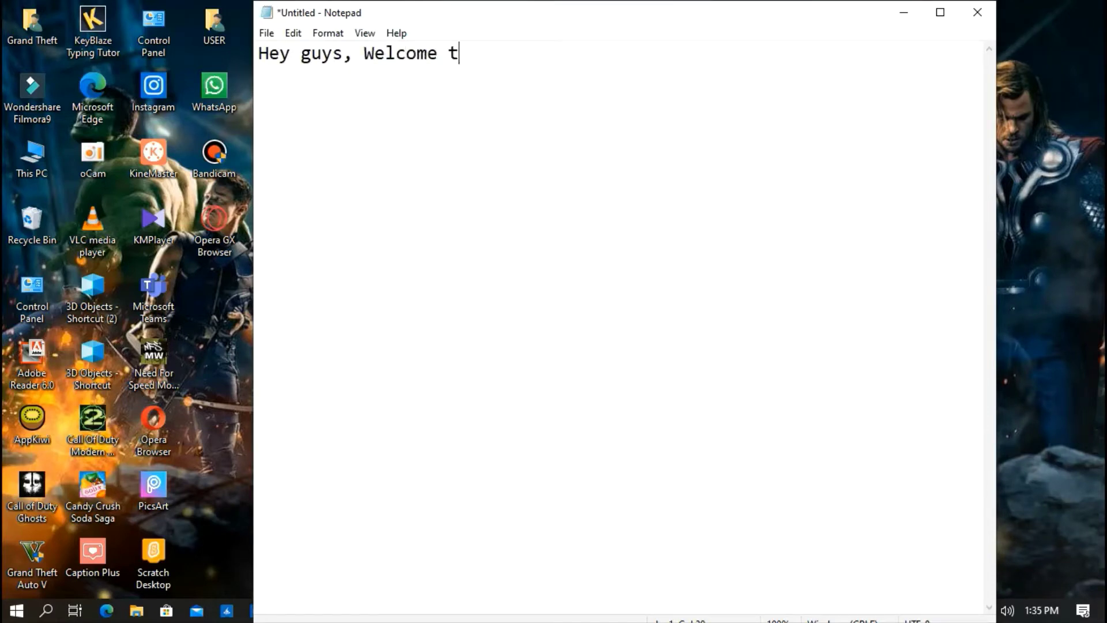
type("O techno")
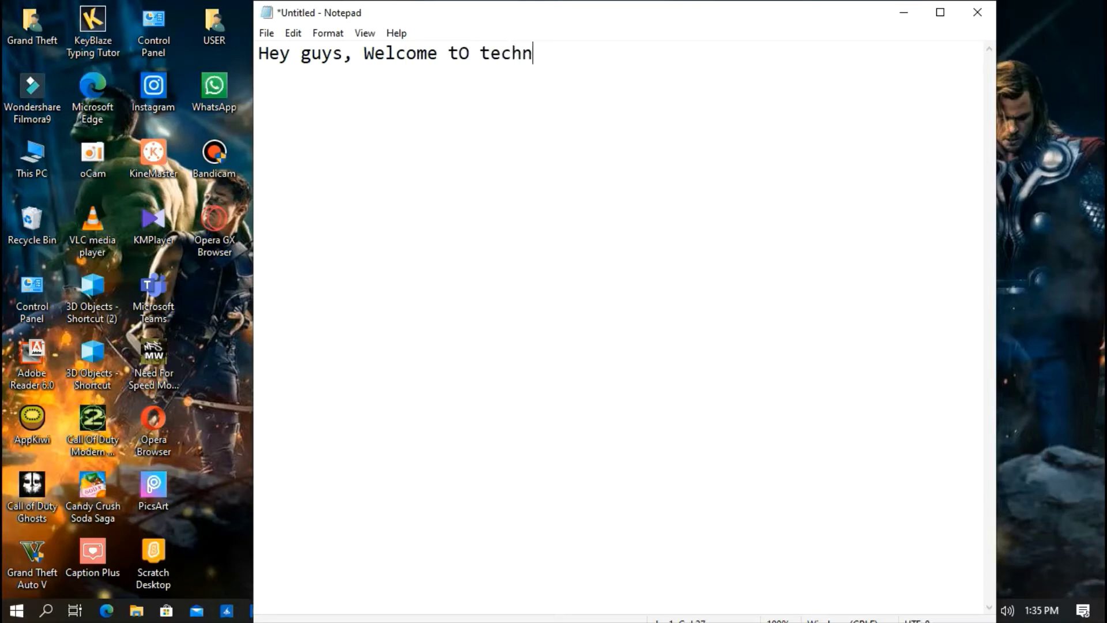
key("BackSpace")
key("BackSpace")
key("BackSpace")
key("BackSpace")
key("BackSpace")
key("BackSpace")
key("BackSpace")
key("BackSpace")
type("o Techno Live")
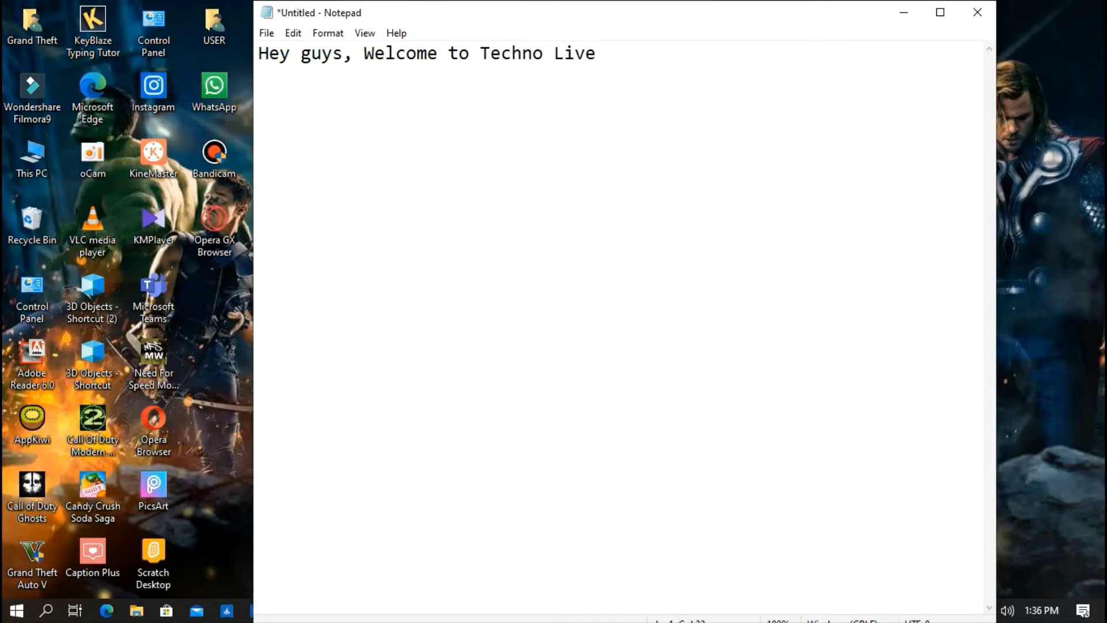
Continue the greeting with the sentence "In this video i will show how to add a branding on your youtube videos".
type(". In this v")
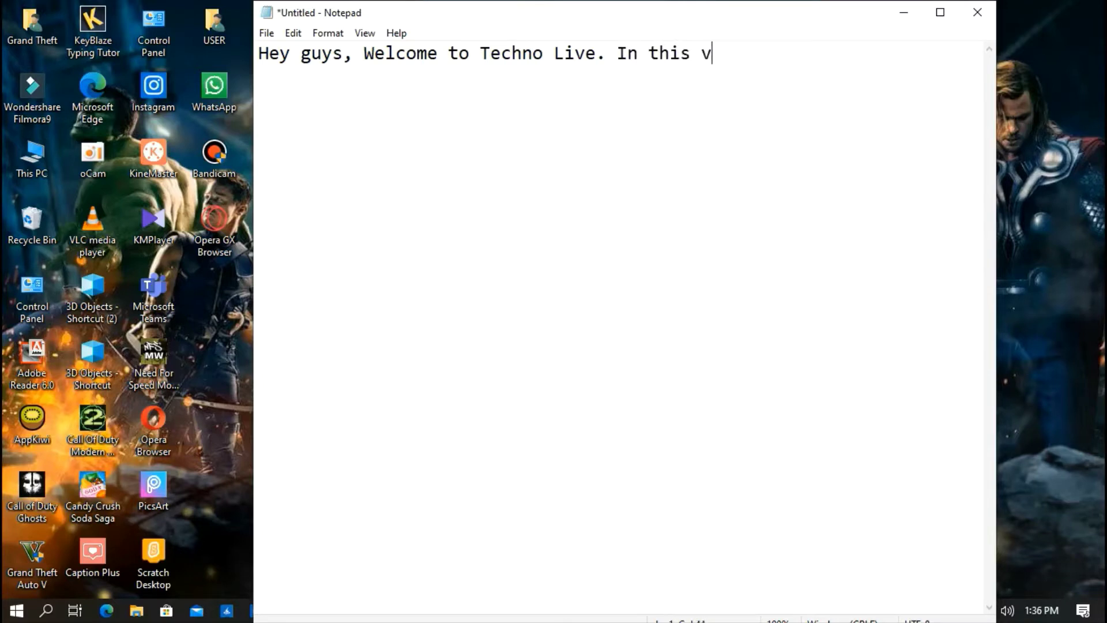
type("ideo i will")
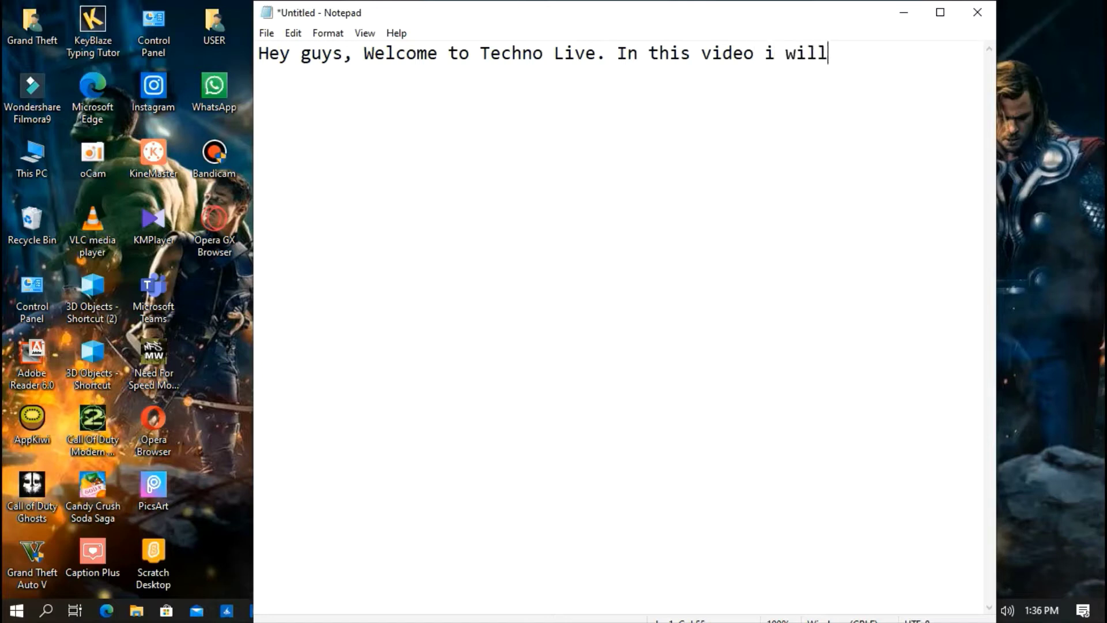
type(" show hop")
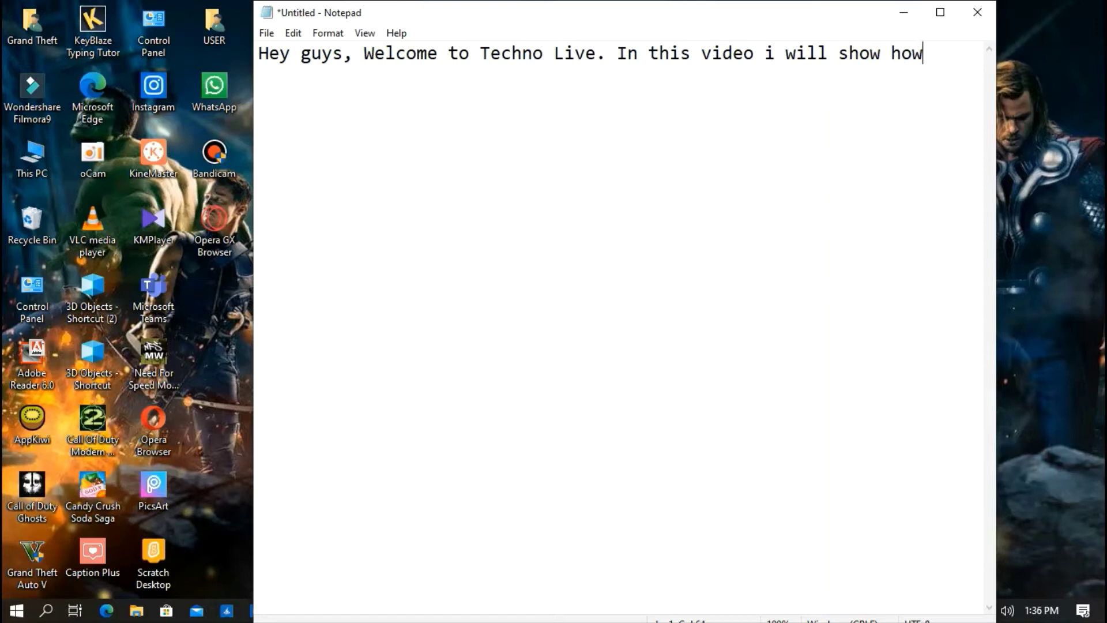
type(" to add a br")
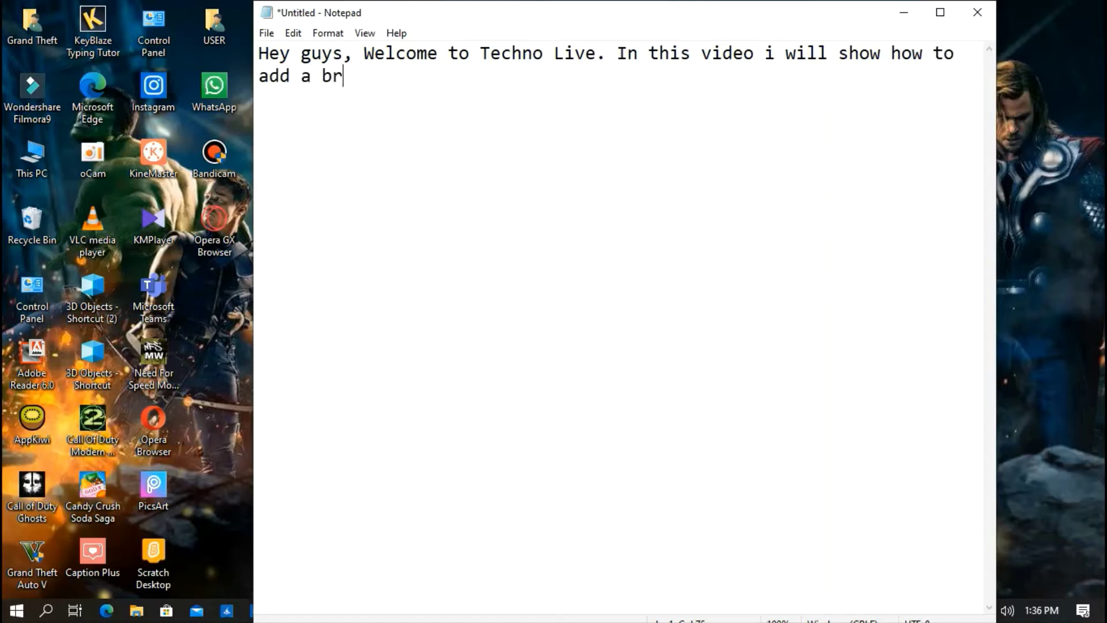
type("anding ")
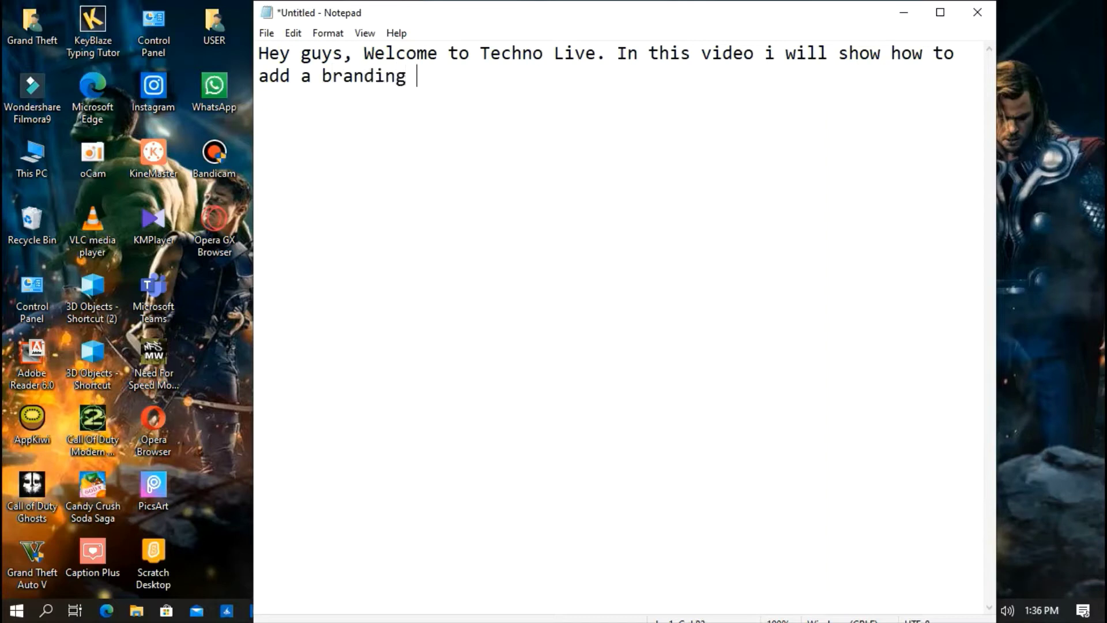
type("on your t")
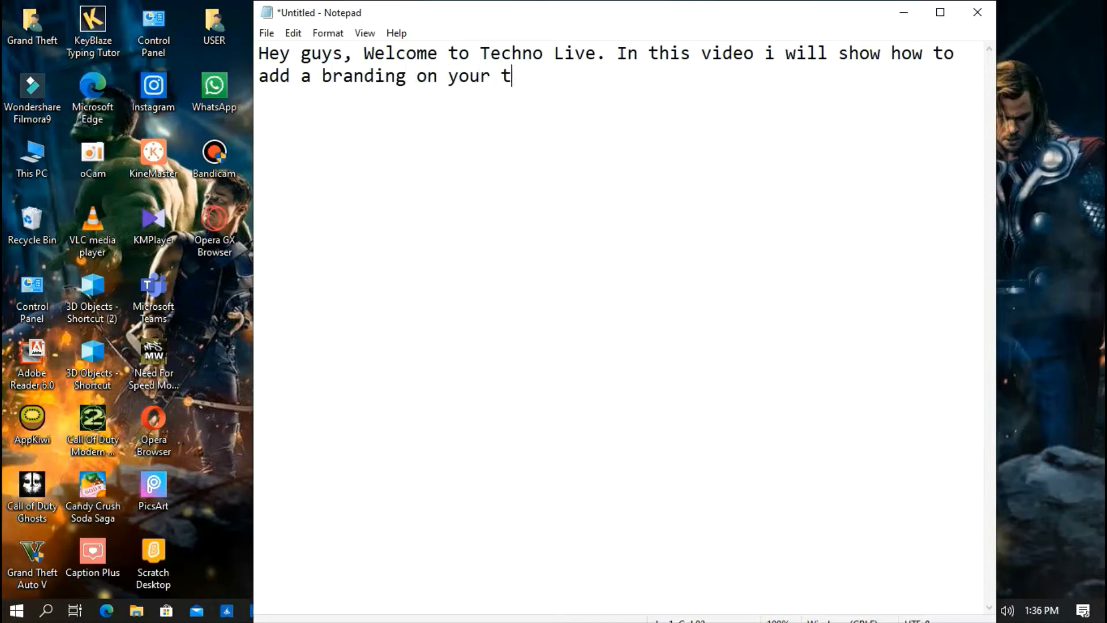
key("BackSpace")
type("youtube")
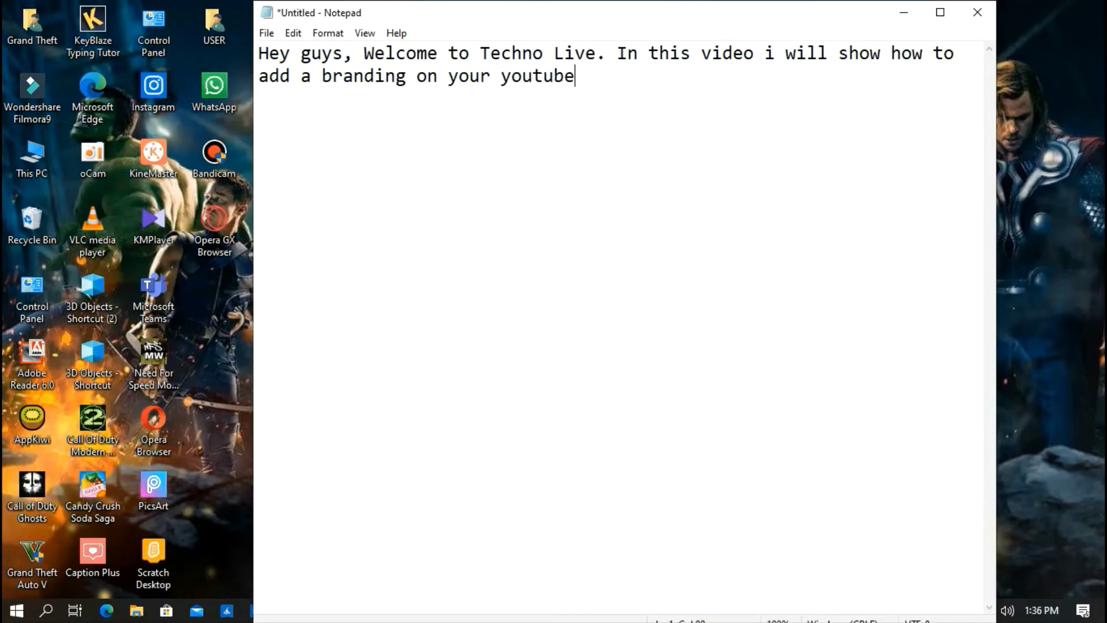
type(" videos")
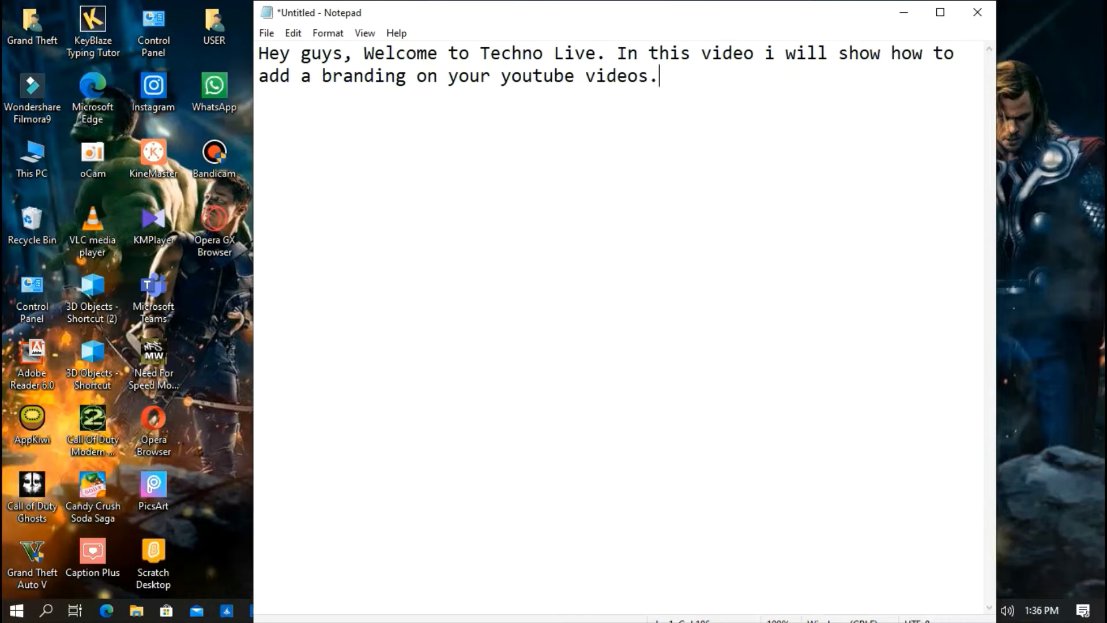
Add "Before that make sure to subscribe my channel. So lets get started..." and start a numbered line 1 below a blank line.
type(". Before ")
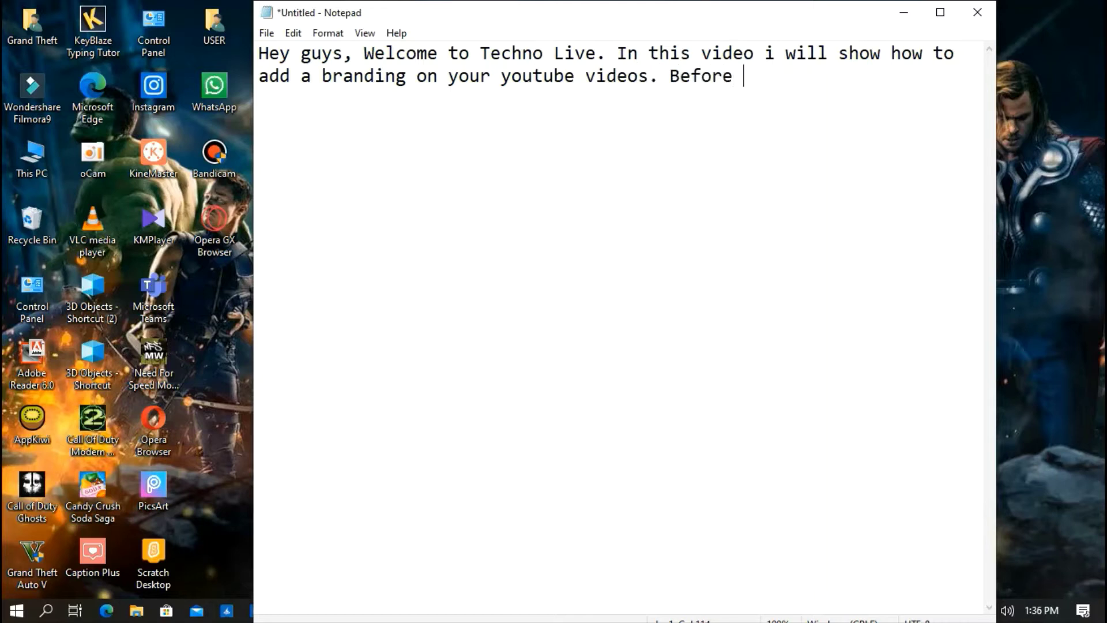
type("that make sure ")
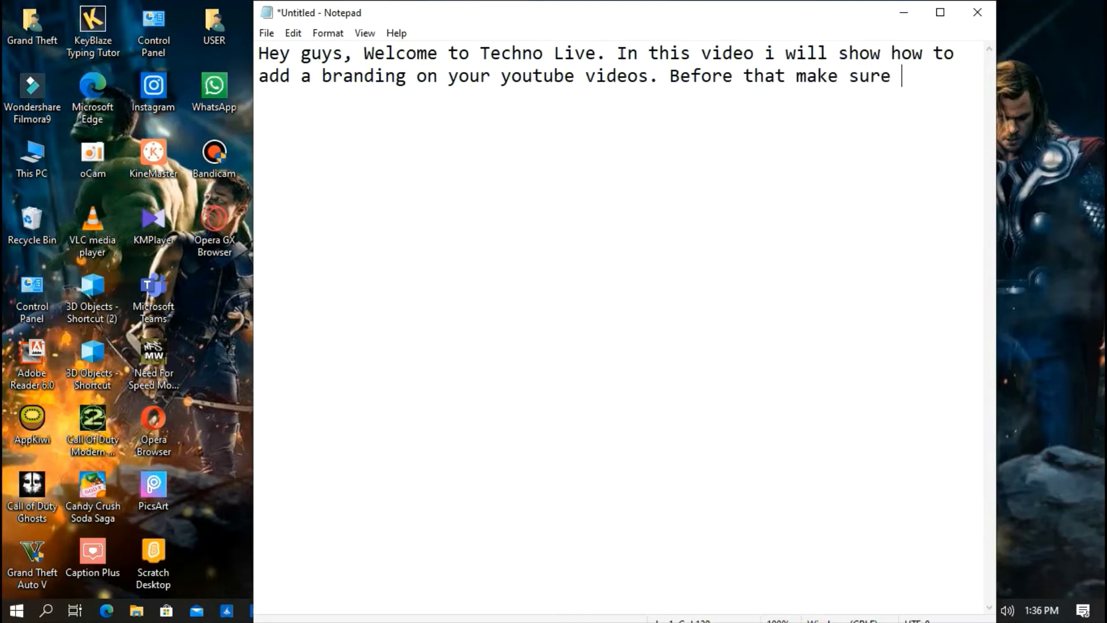
type("to subscri")
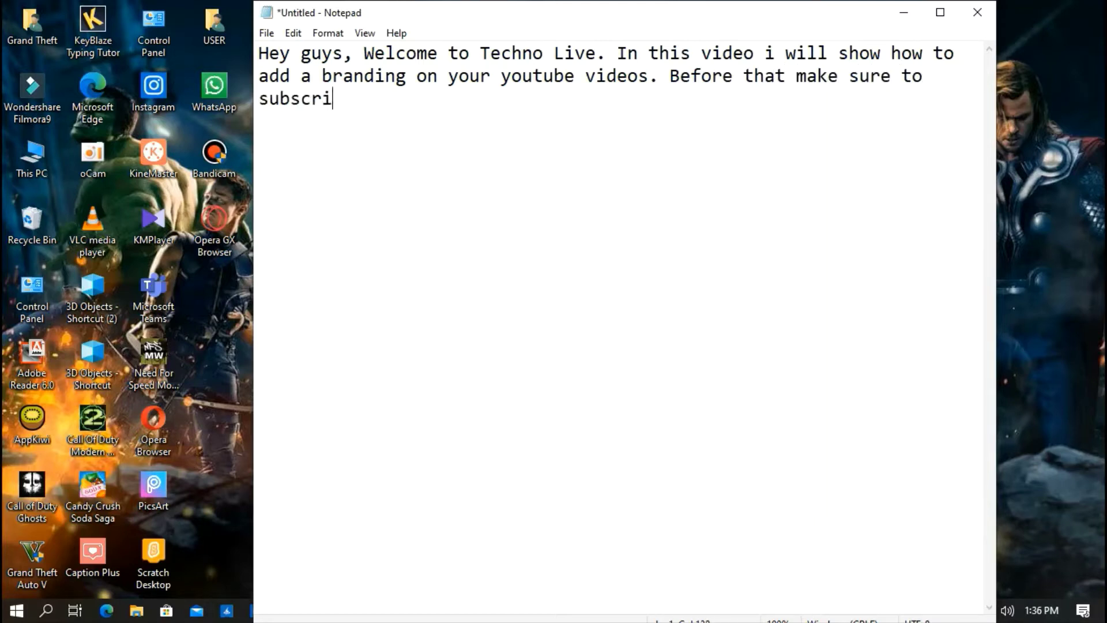
type("be my channle")
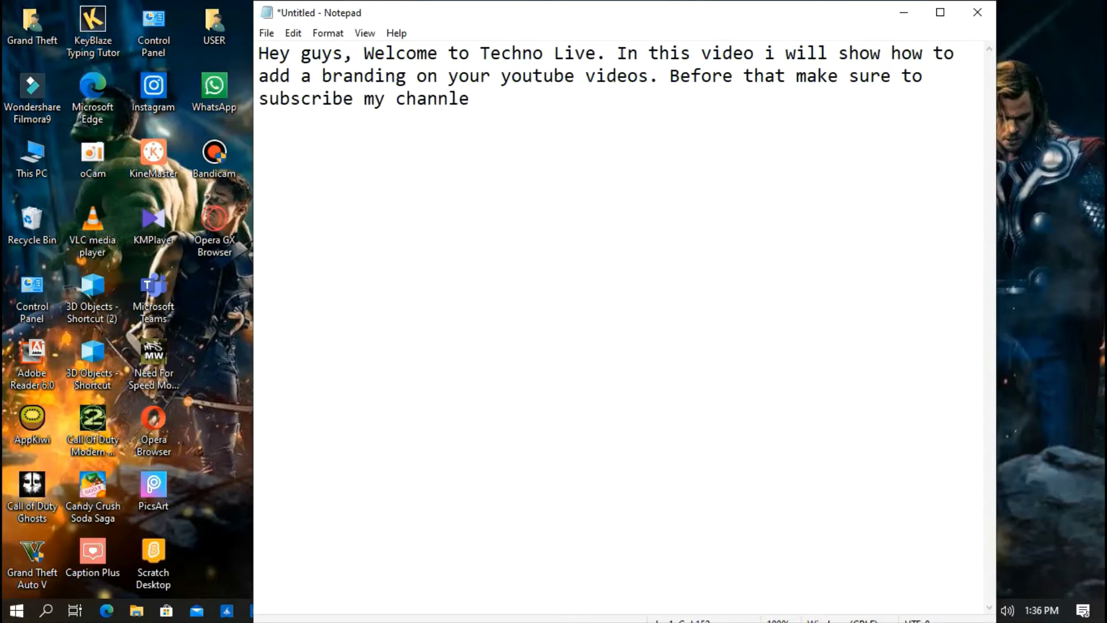
key("BackSpace")
key("BackSpace")
type("el. So lets get")
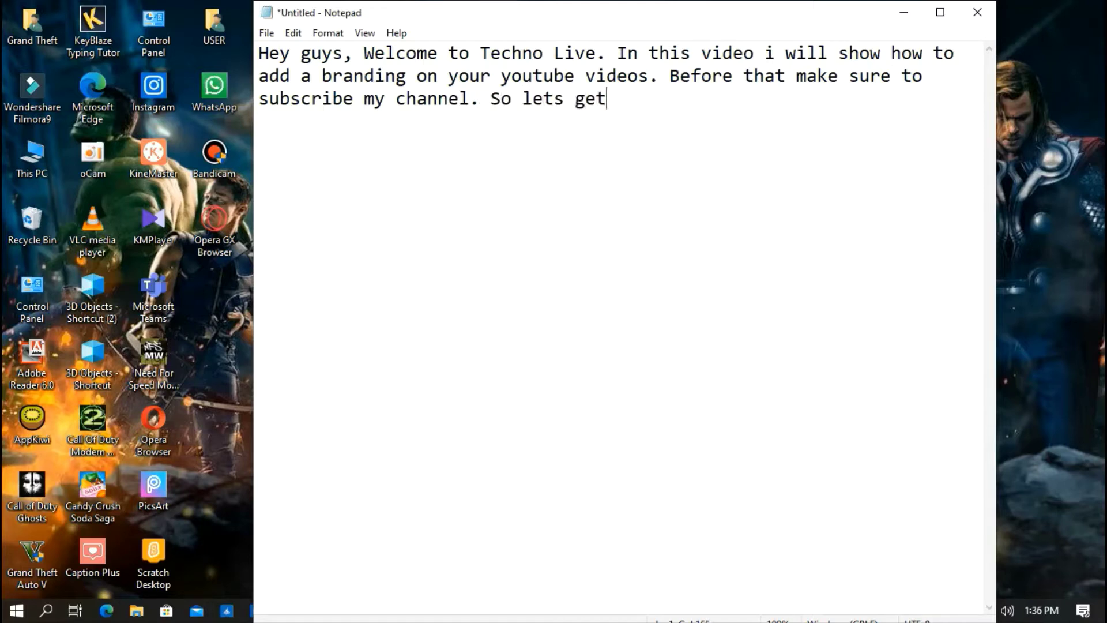
type(" started...  1.")
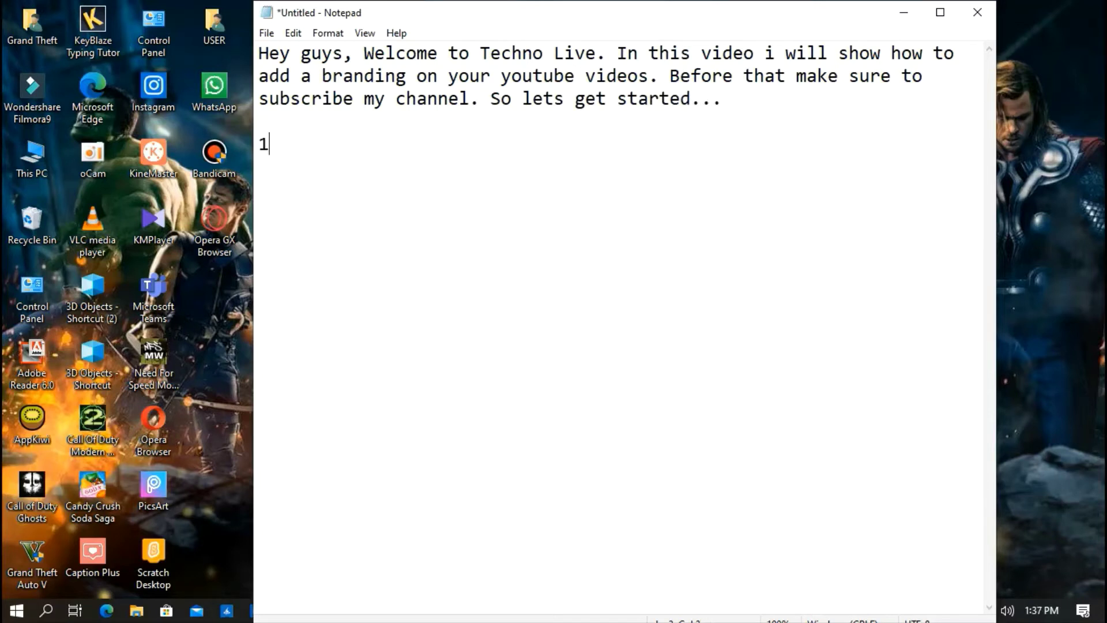
Write the first instruction as "Open youtube and go on to youtube studio.".
type("Open youtu")
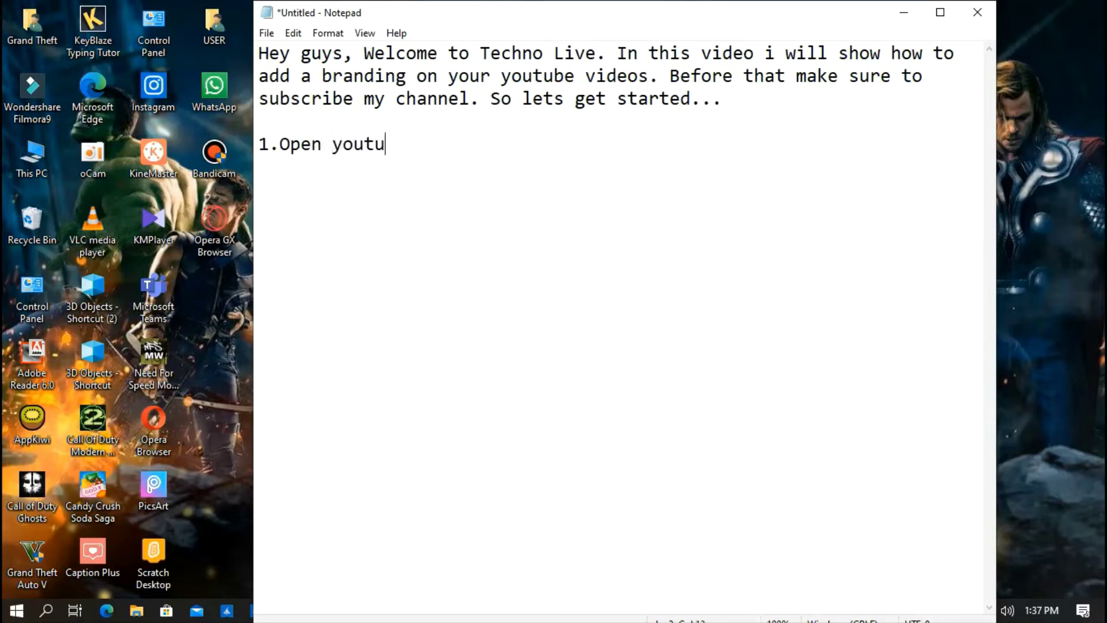
type("be and g")
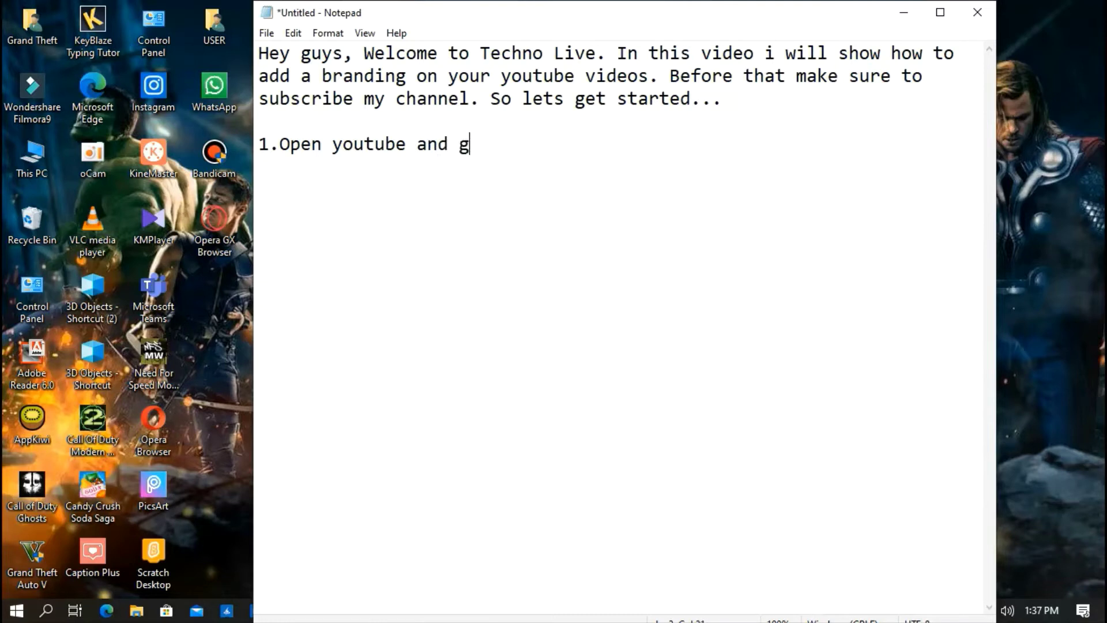
type("o on to youtube studio")
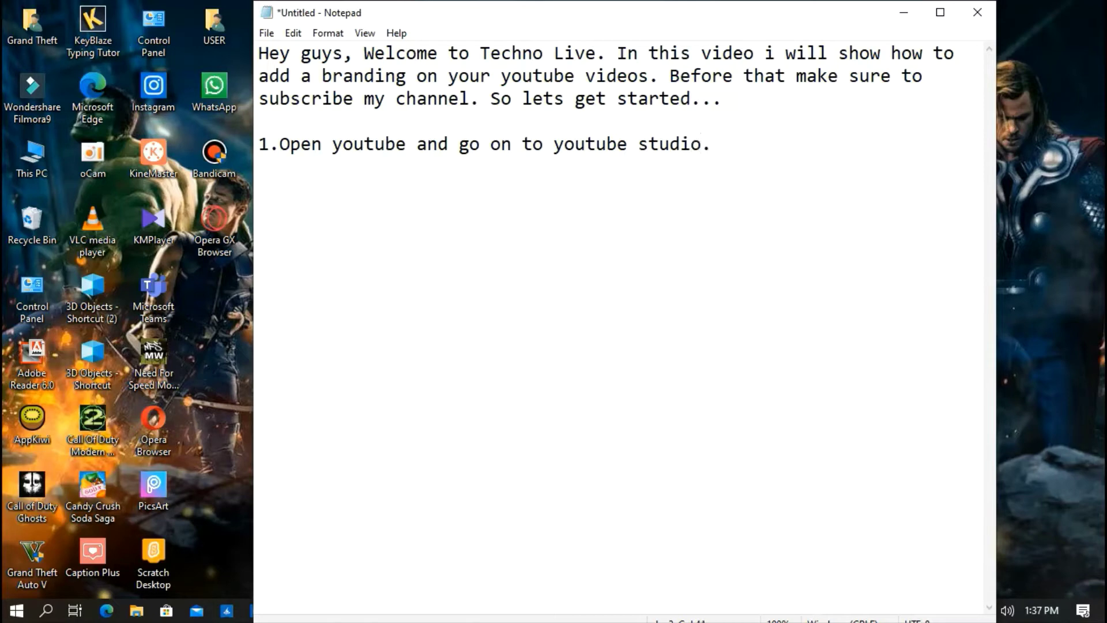
type(".")
Minimize Notepad, switch to YouTube in the Opera browser, and open YouTube Studio from your own channel page.
left_click(901, 14)
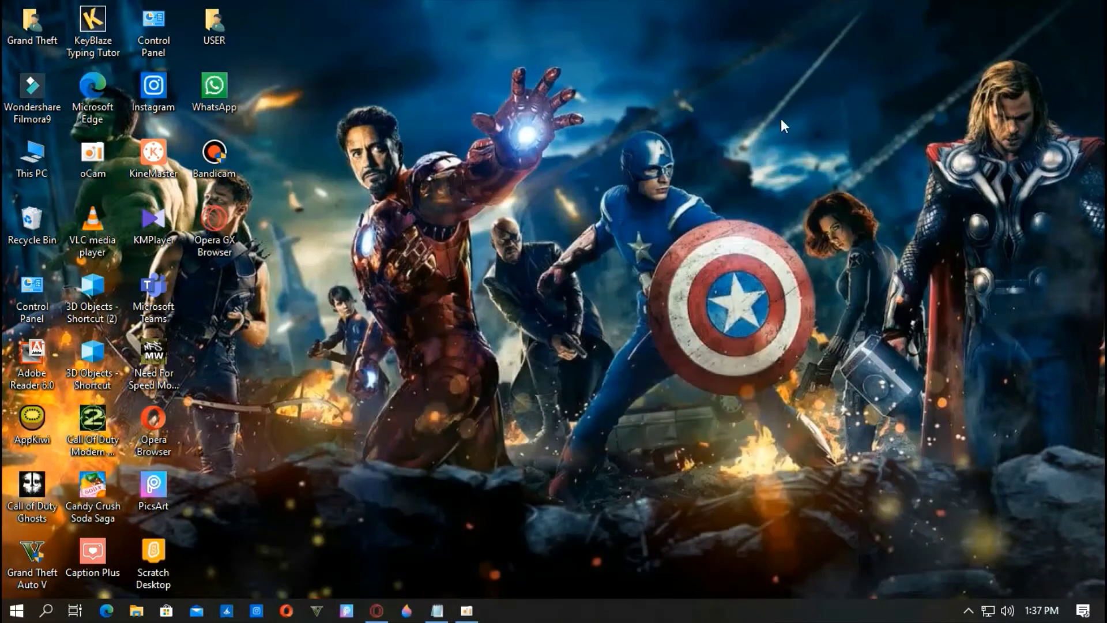
left_click(374, 613)
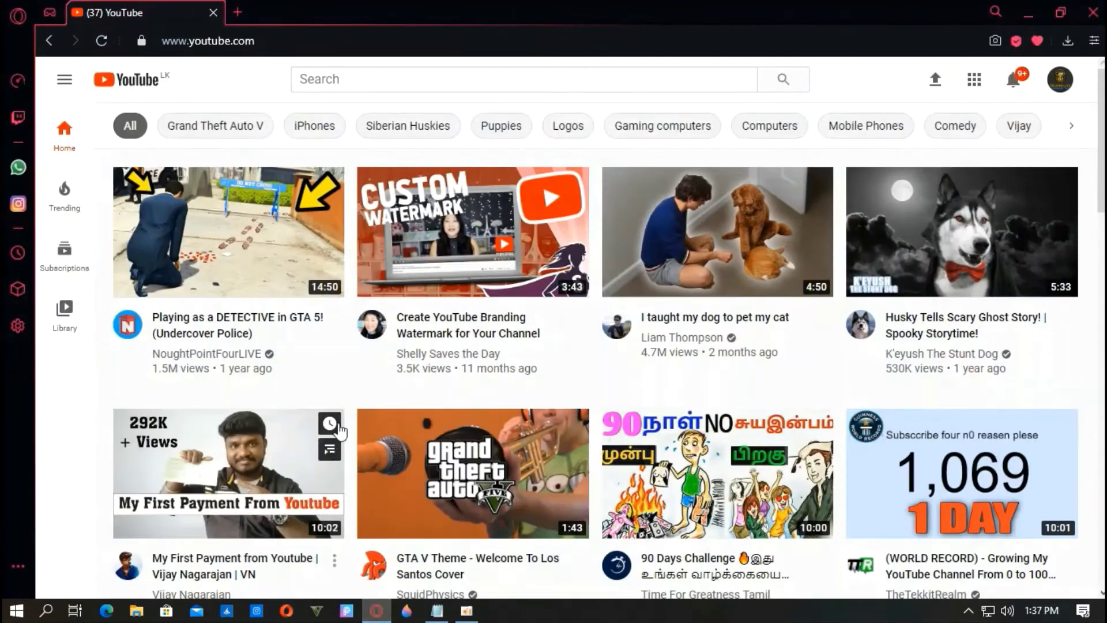
left_click(1052, 89)
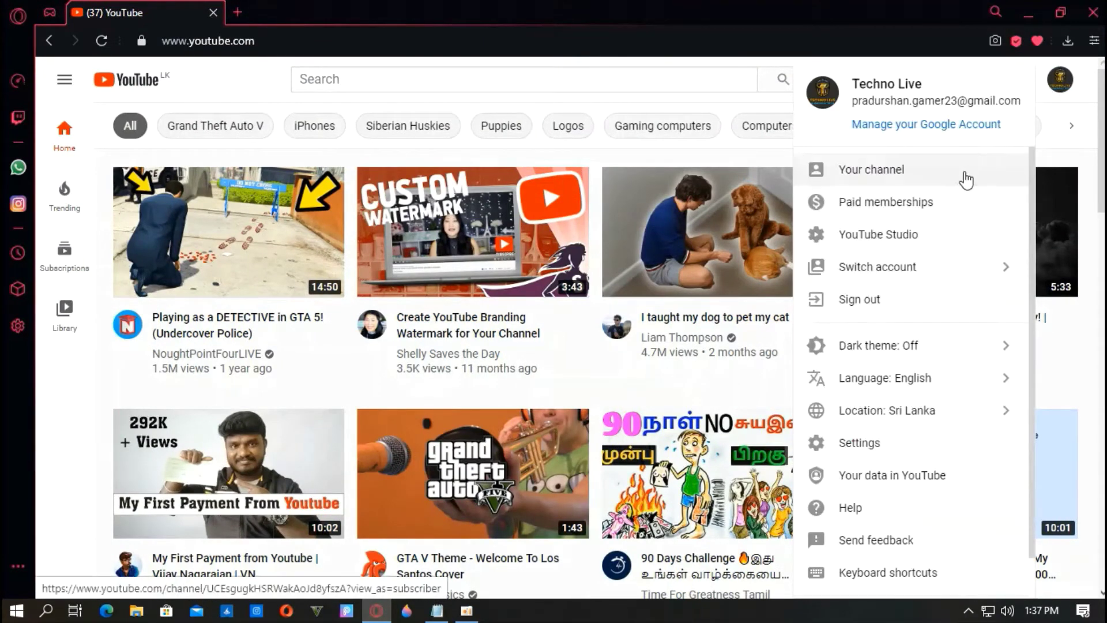
left_click(963, 178)
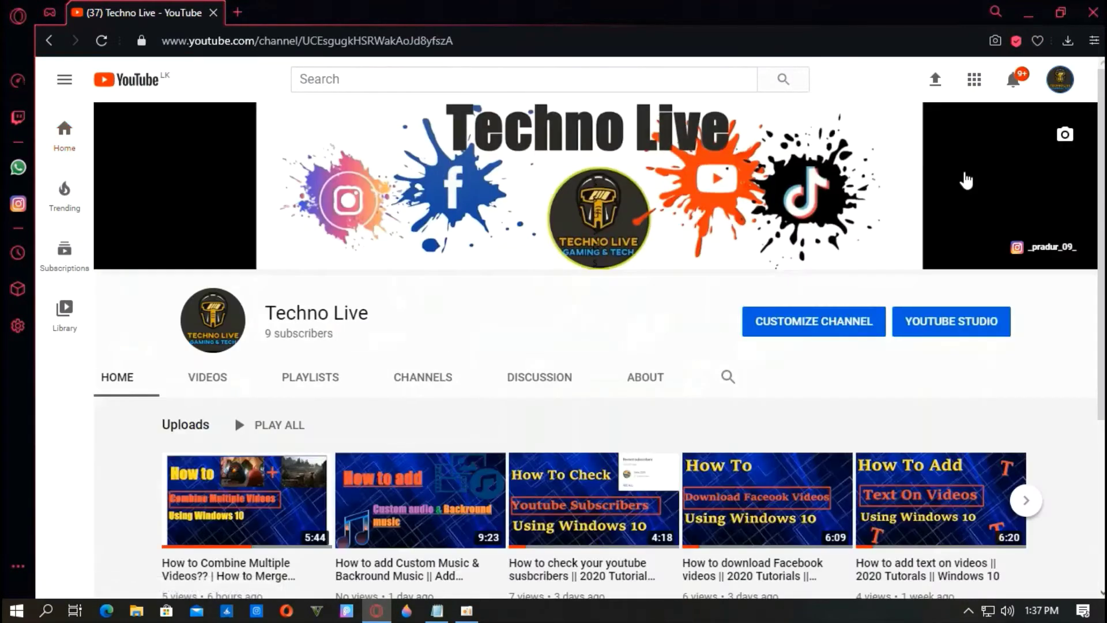
left_click(923, 321)
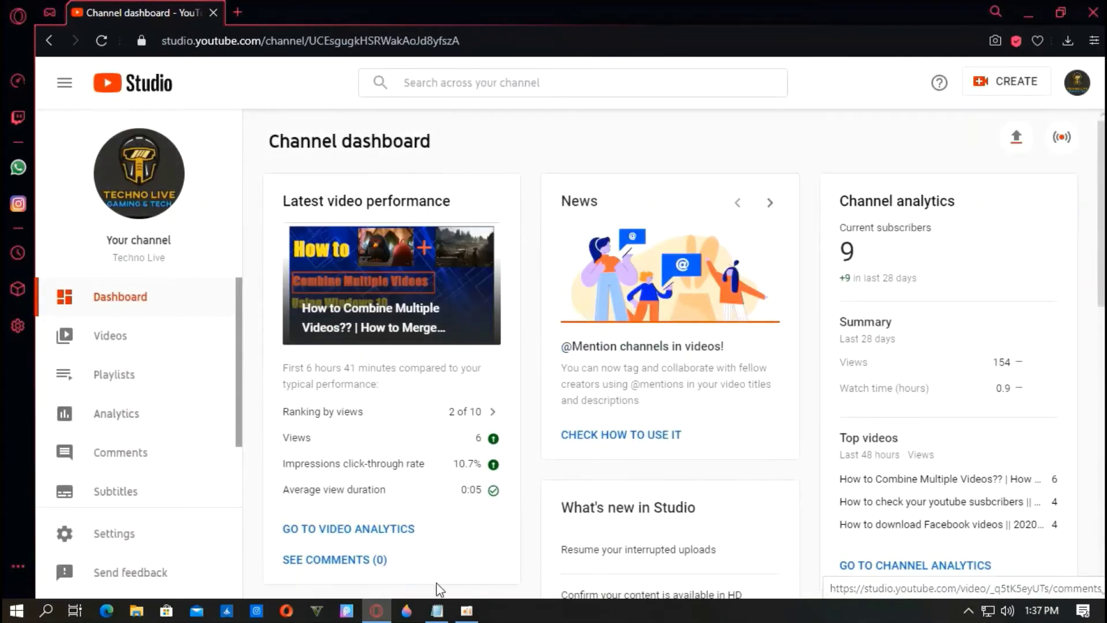
Switch back to Notepad and add the second instruction "2.Now go to settings and select branding.".
left_click(437, 610)
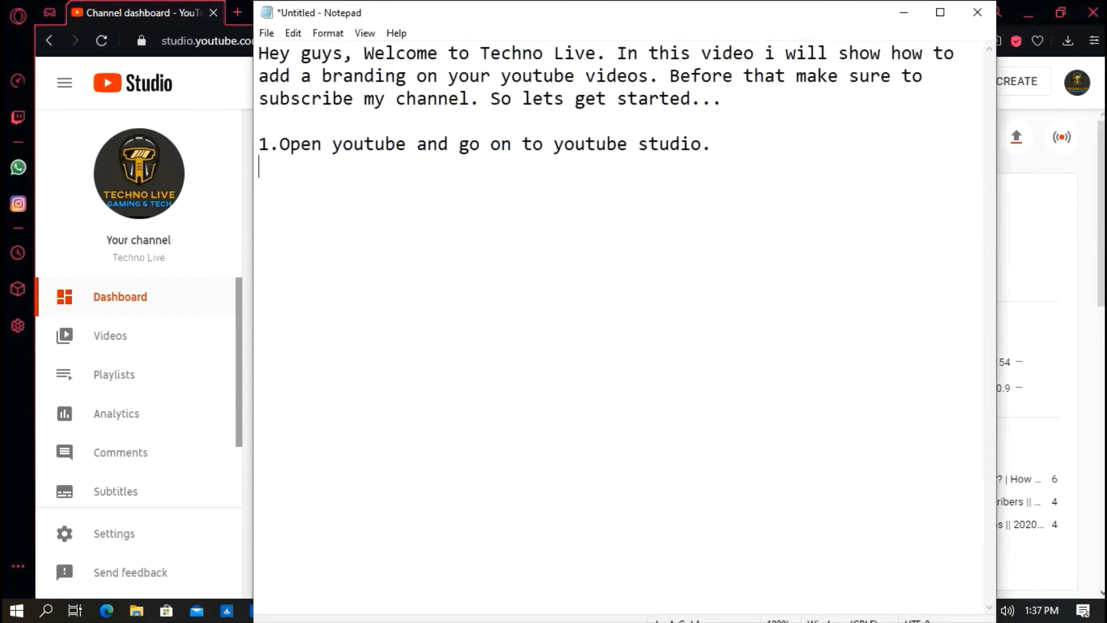
type(".")
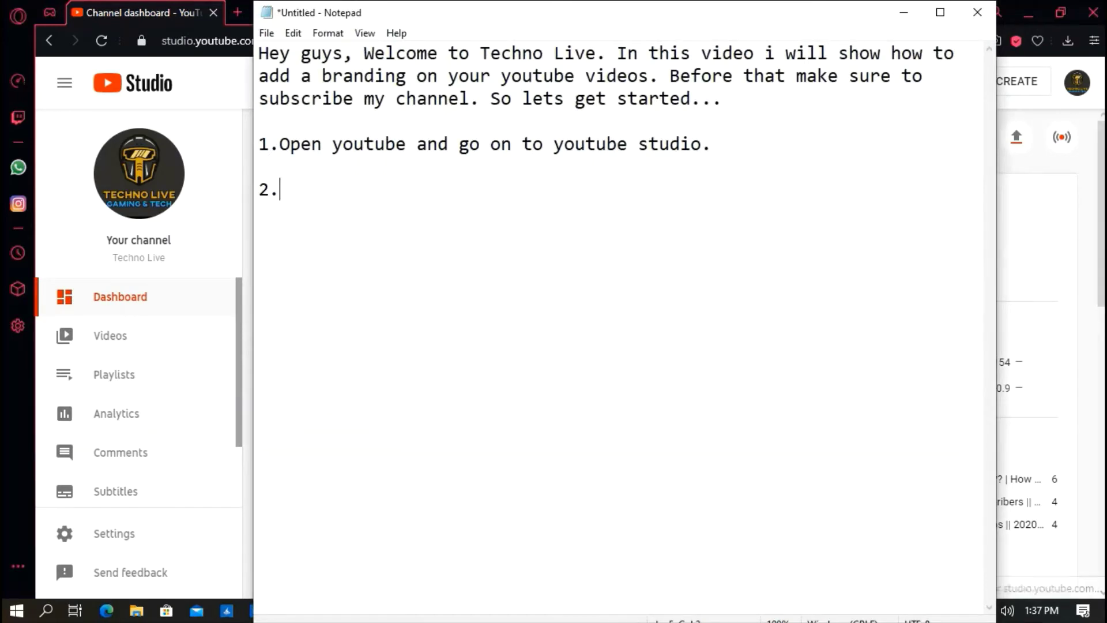
type("Now ")
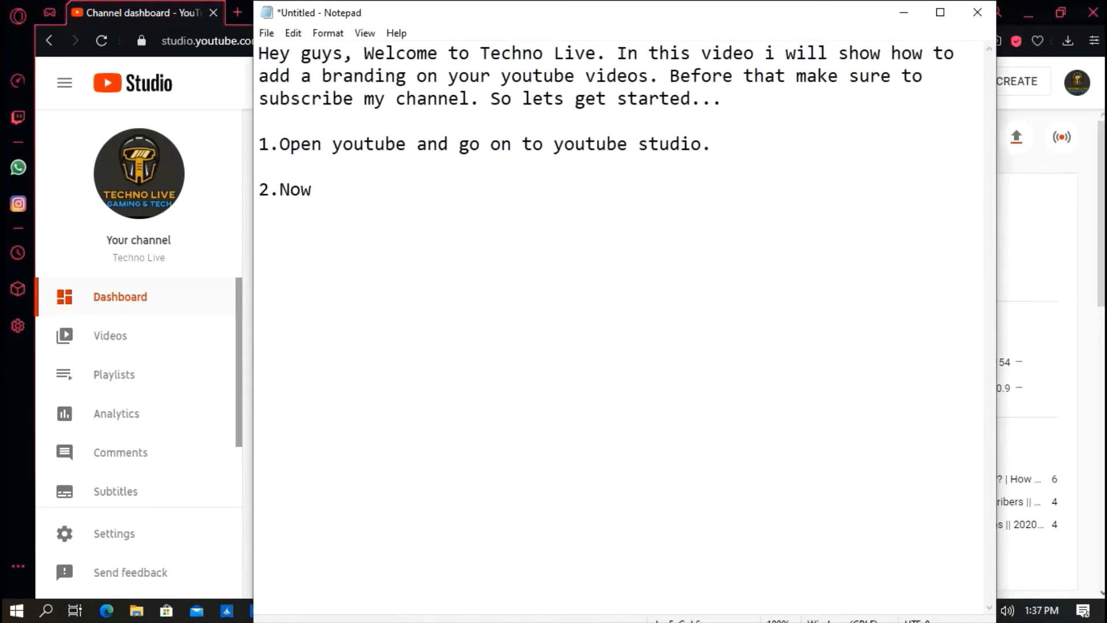
type("go to settings")
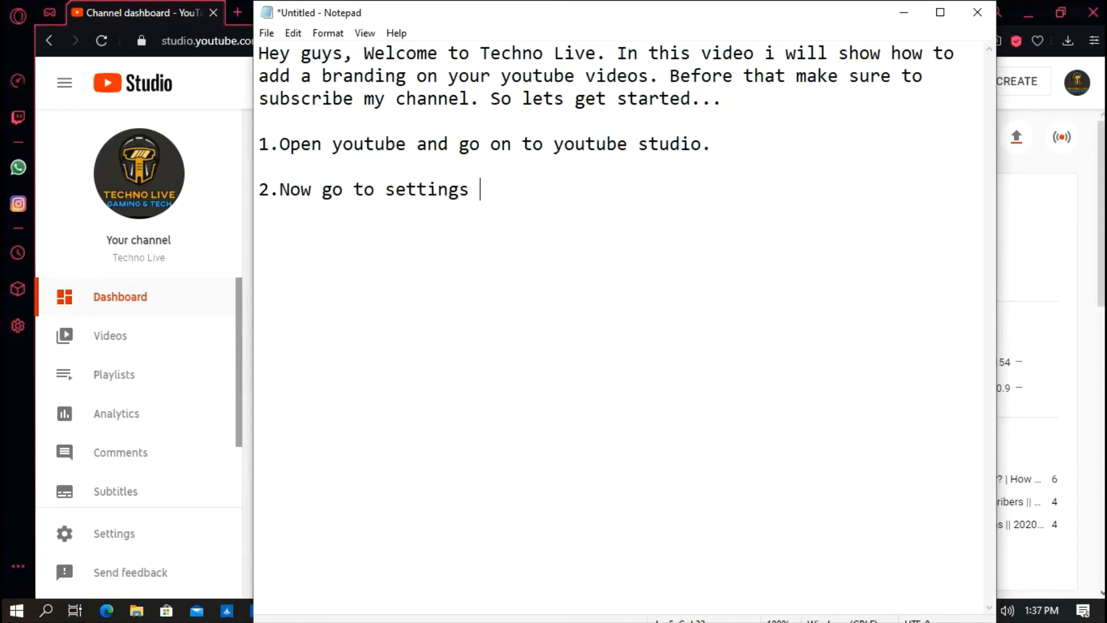
type(" and selec")
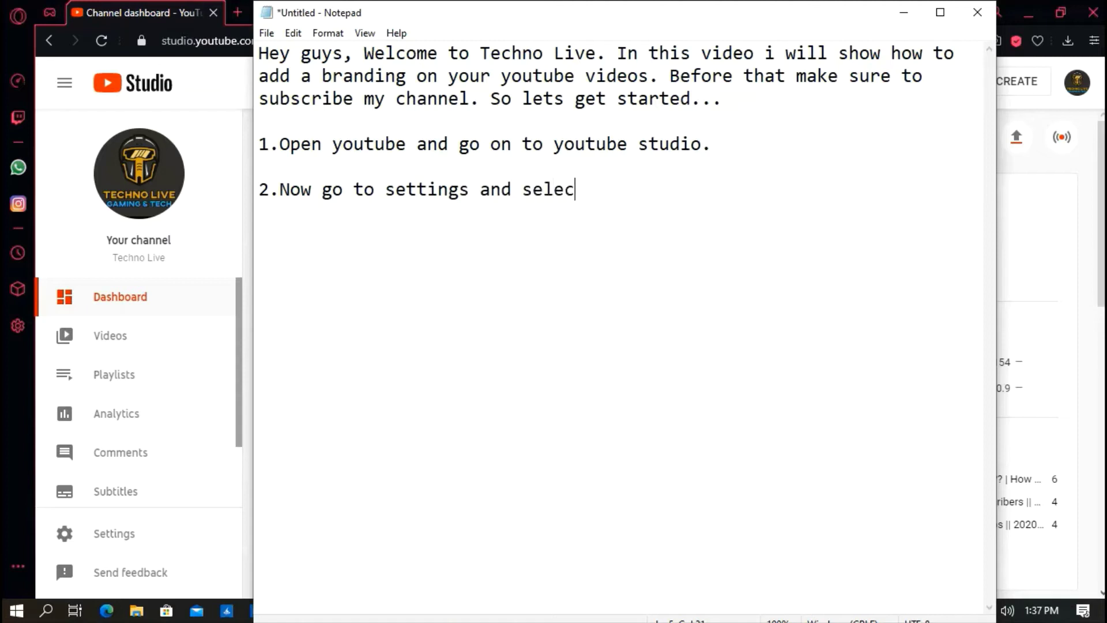
type("t branding.")
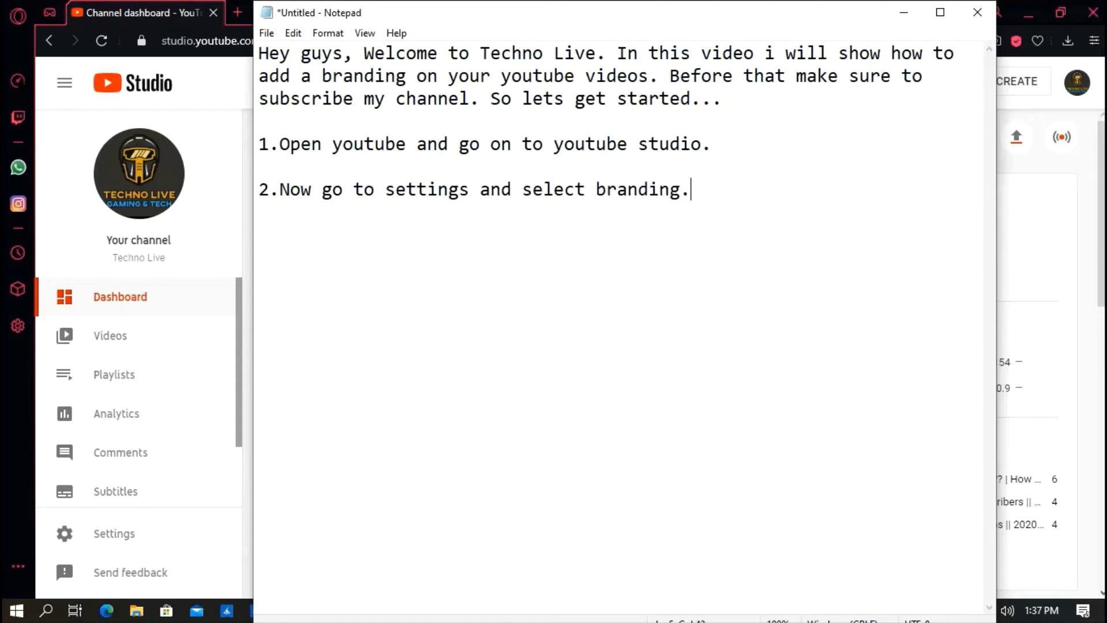
Minimize Notepad to open the settings in YouTube Studio, and bring the Notepad notes back to the front.
left_click(903, 12)
left_click(98, 537)
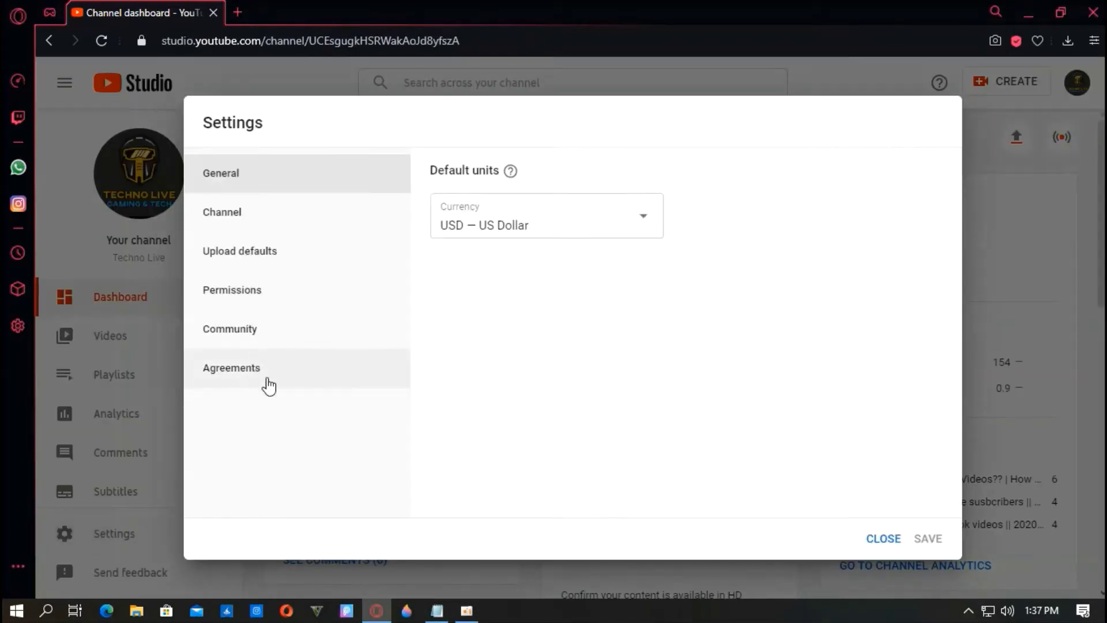
left_click(437, 610)
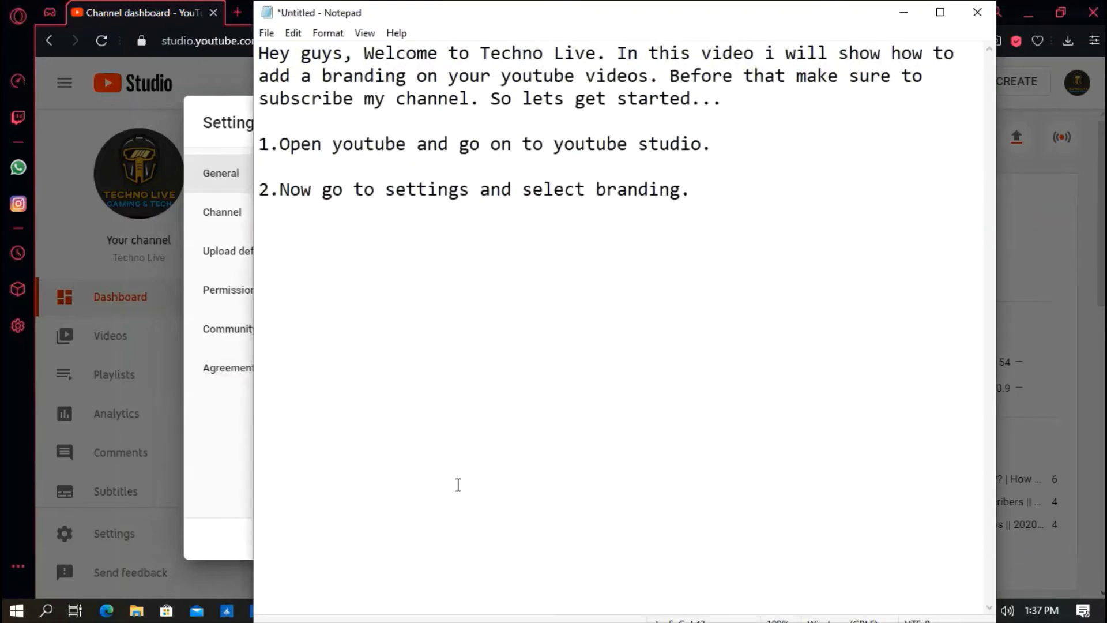
Replace the word "branding" in the second instruction so the line reads "2.Now go to settings and select channel.".
key("BackSpace")
key("BackSpace")
key("BackSpace")
key("BackSpace")
key("BackSpace")
key("BackSpace")
key("BackSpace")
key("BackSpace")
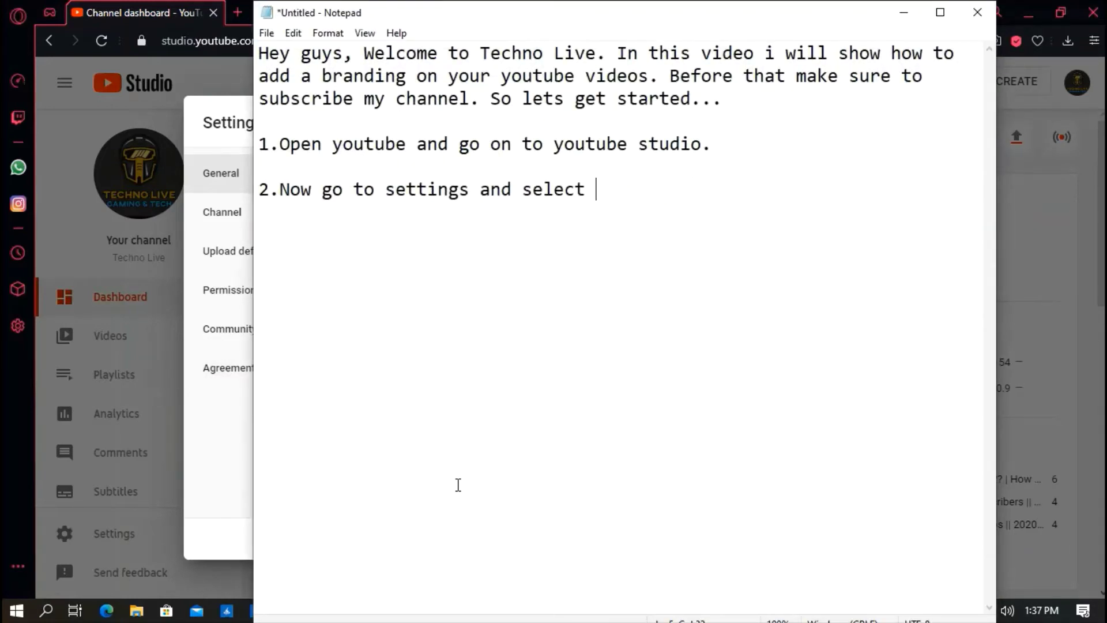
type("channl=")
key("BackSpace")
key("BackSpace")
type("ek")
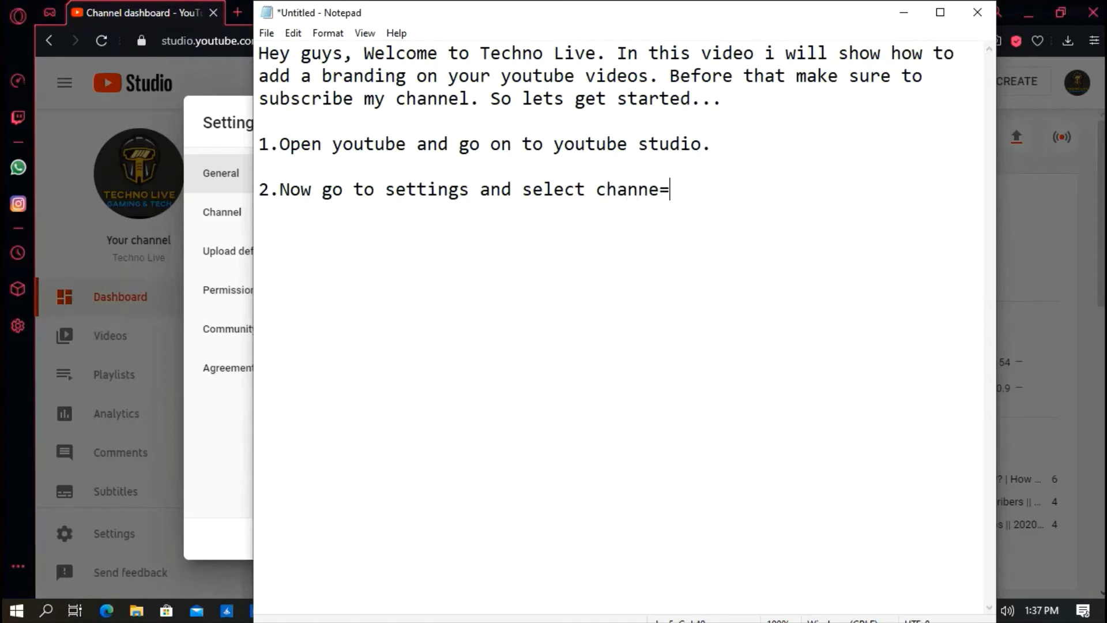
key("BackSpace")
key("BackSpace")
type("l")
key("BackSpace")
type("el")
Minimize Notepad, open the Channel section of the YouTube Studio settings, and bring the notes back to the front.
left_click(903, 12)
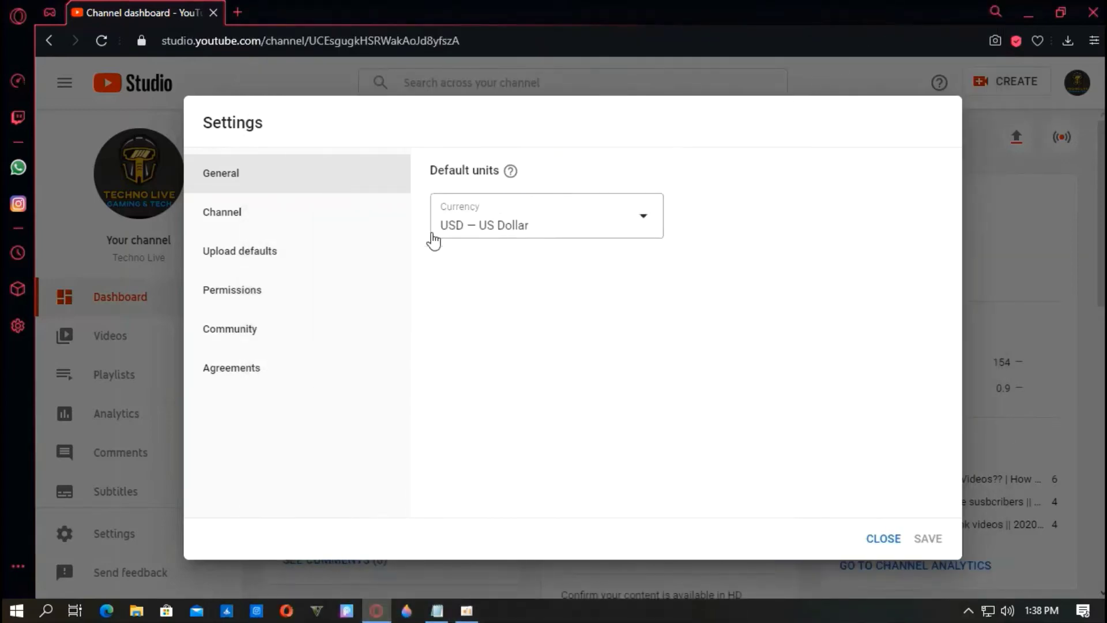
left_click(289, 226)
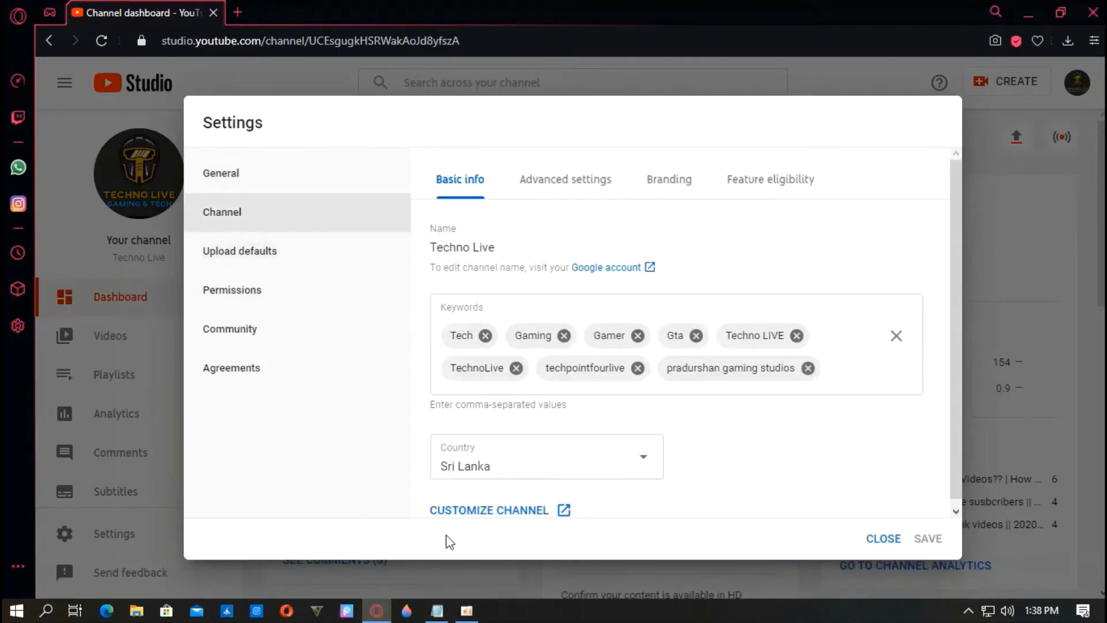
left_click(437, 610)
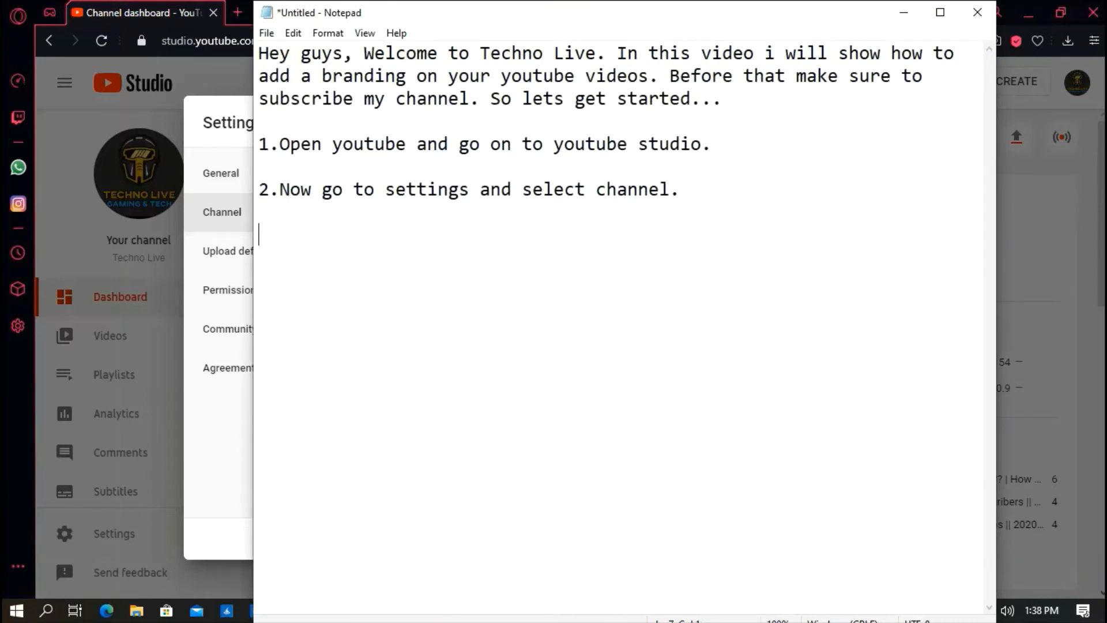
Write the third instruction as "3.From here select branding.".
type("3.From he")
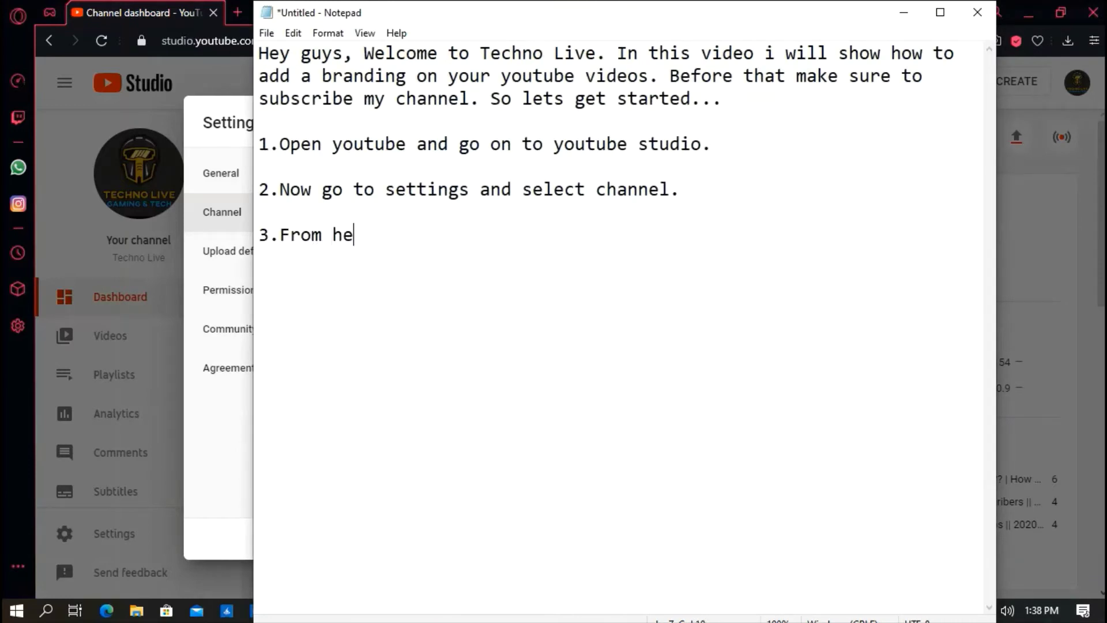
type("re selec")
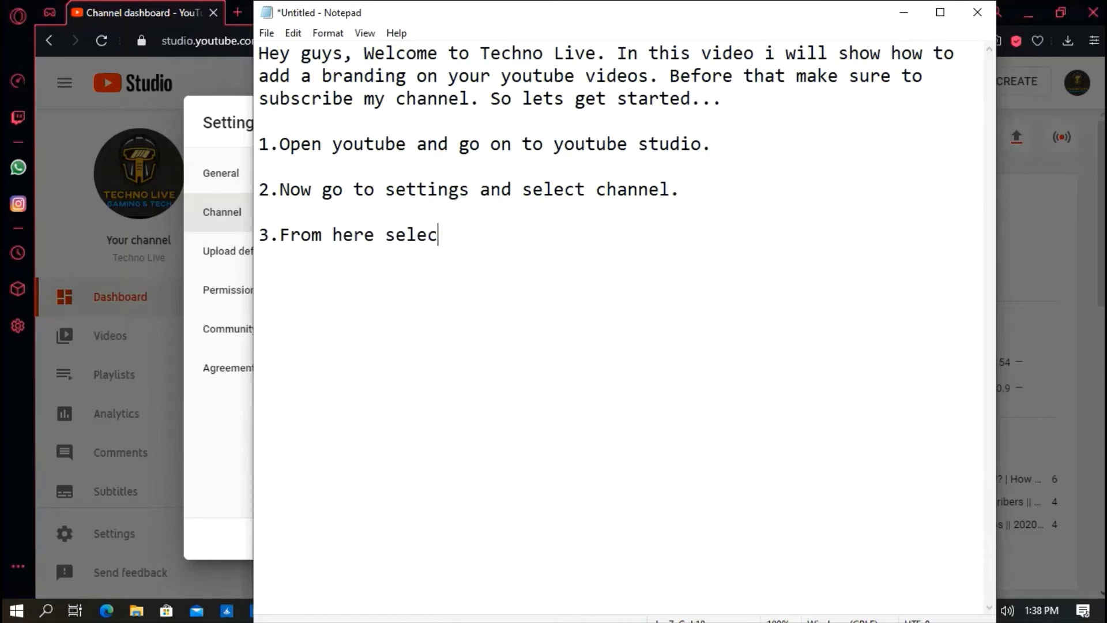
type("t brandi")
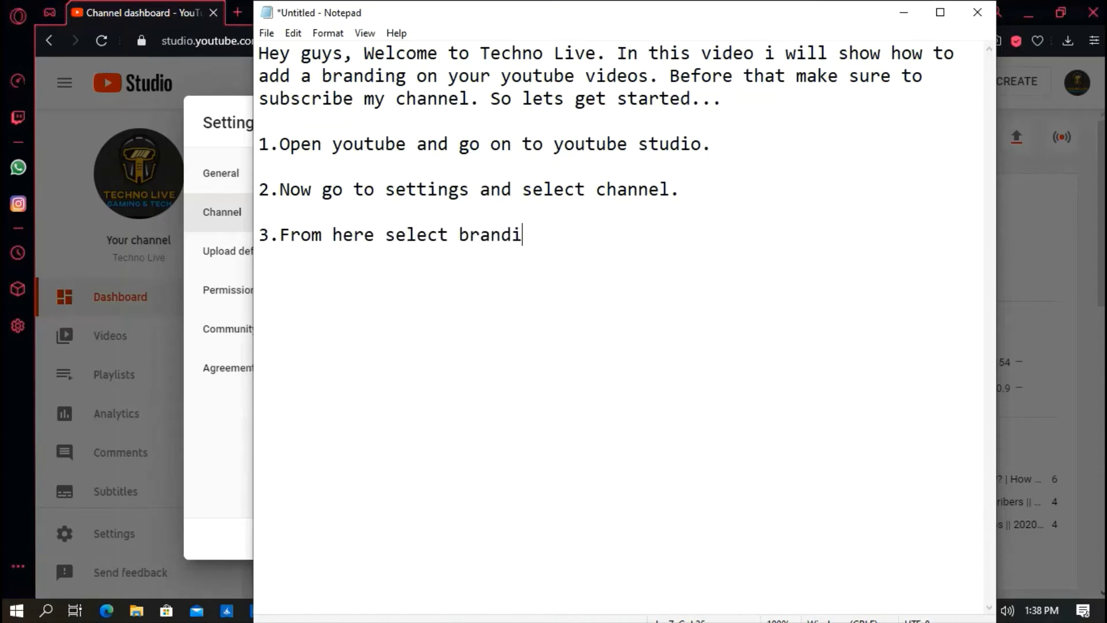
type("ng.")
Show the channel's Branding settings in YouTube Studio, and append "And click on choose image." to the third instruction in Notepad.
left_click(900, 14)
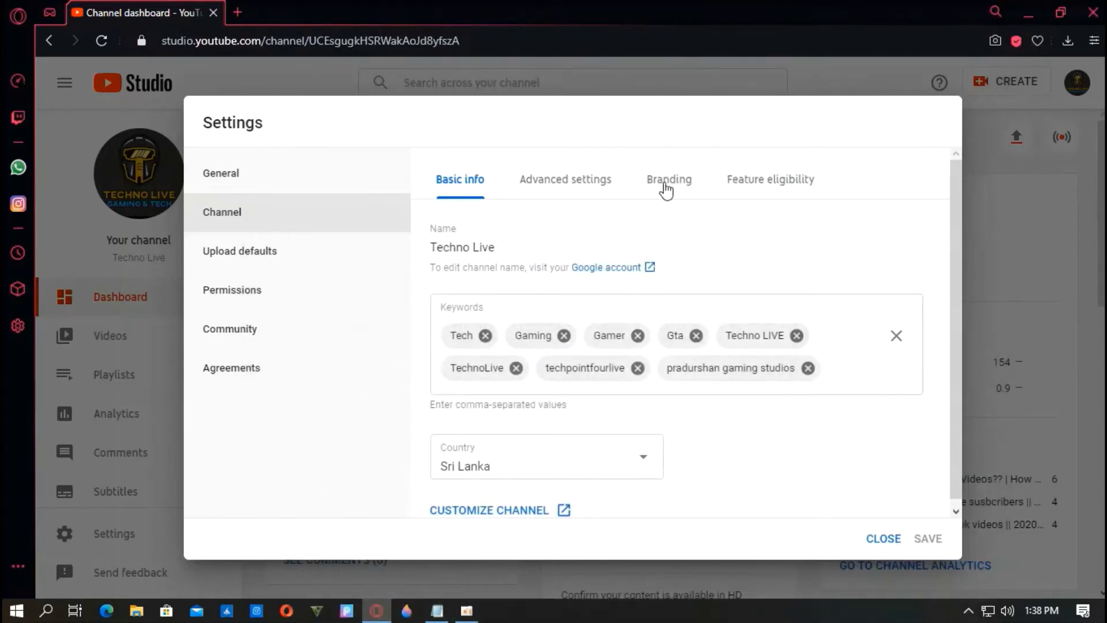
left_click(666, 190)
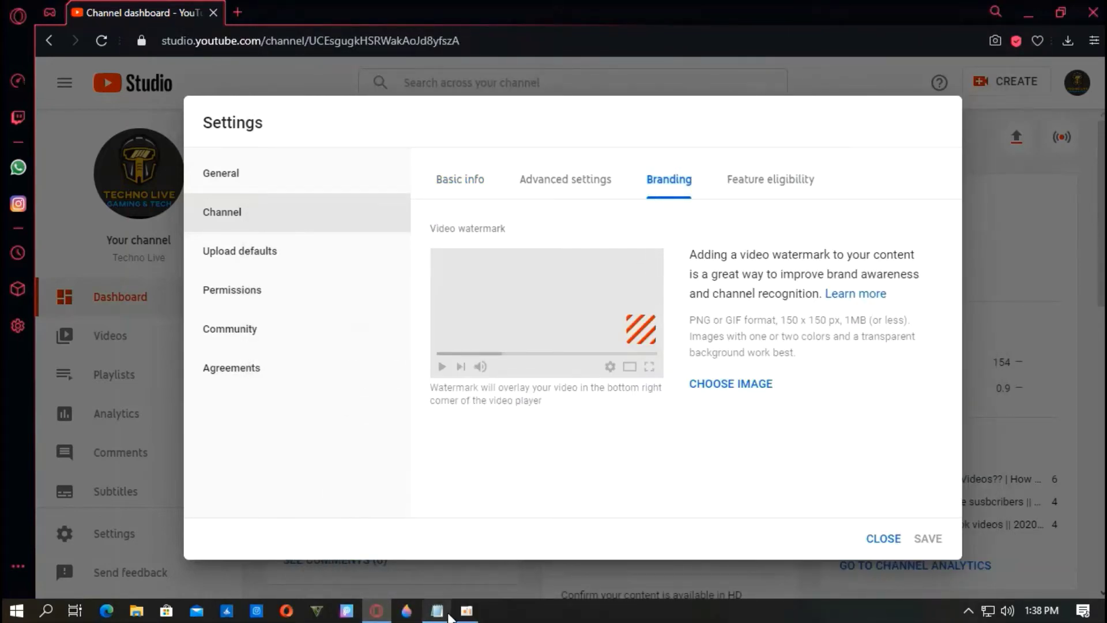
left_click(448, 613)
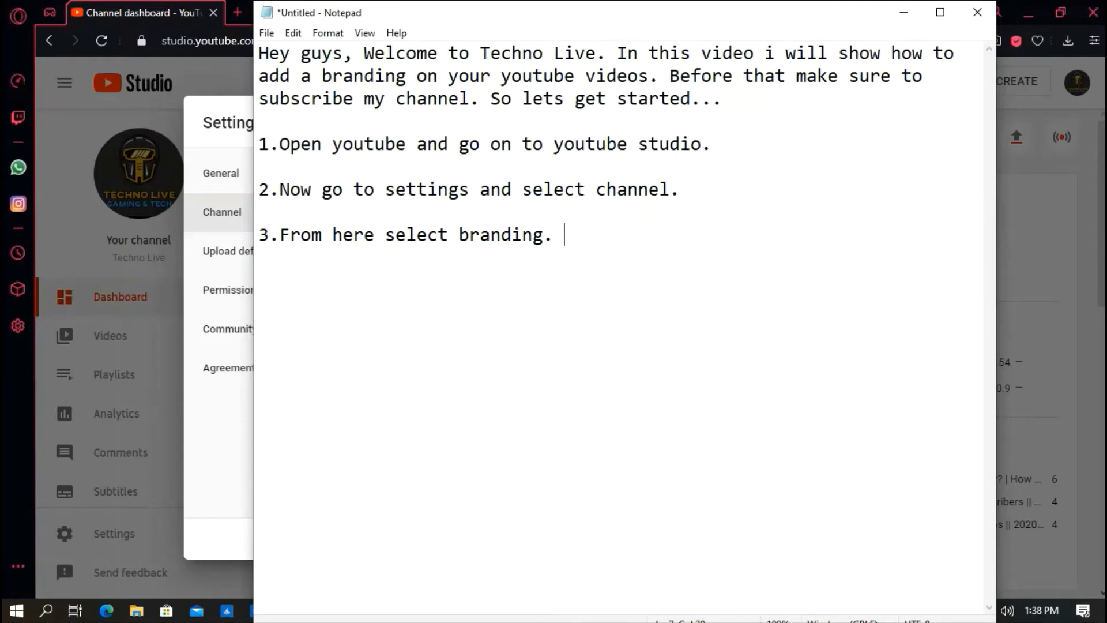
type("And click")
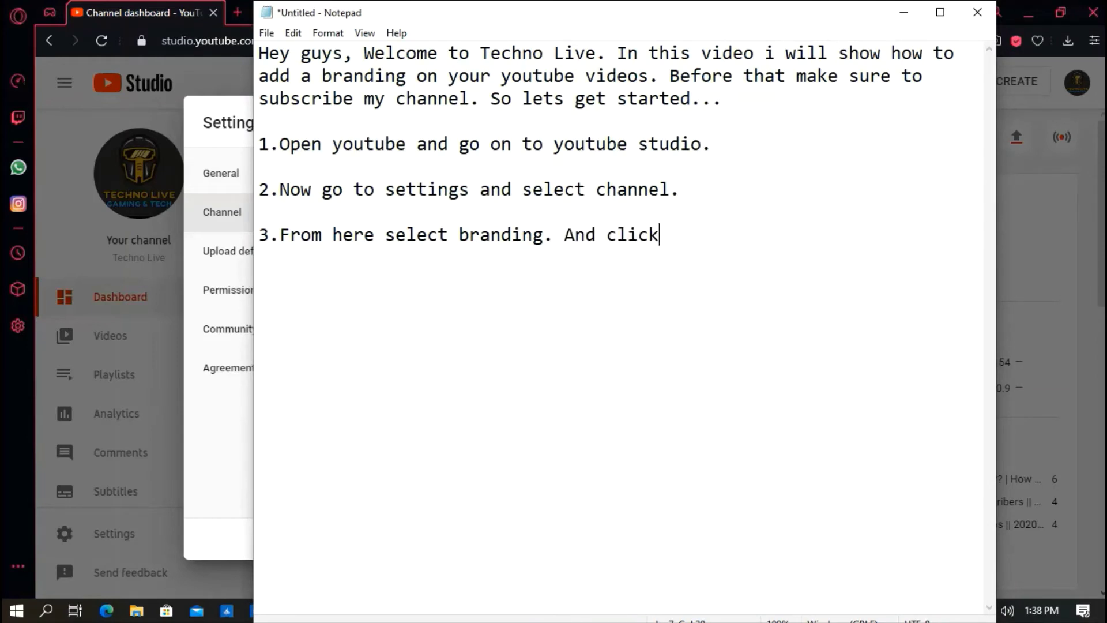
type(" on choose image.")
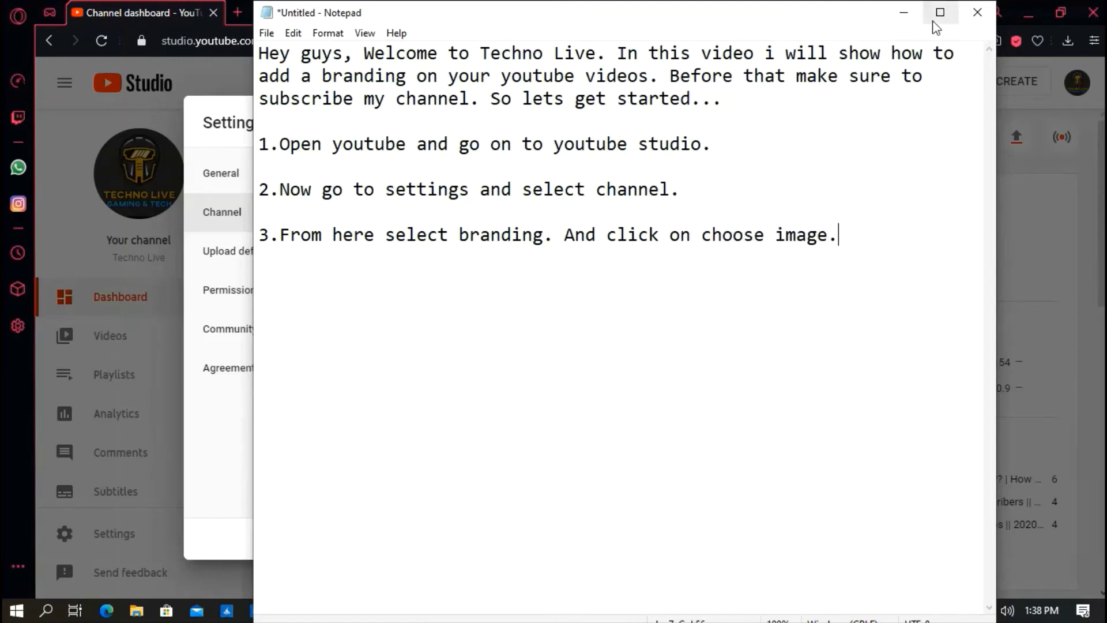
Minimize Notepad, open the image chooser for the video watermark in YouTube Studio, and return to the notes.
left_click(903, 12)
left_click(710, 385)
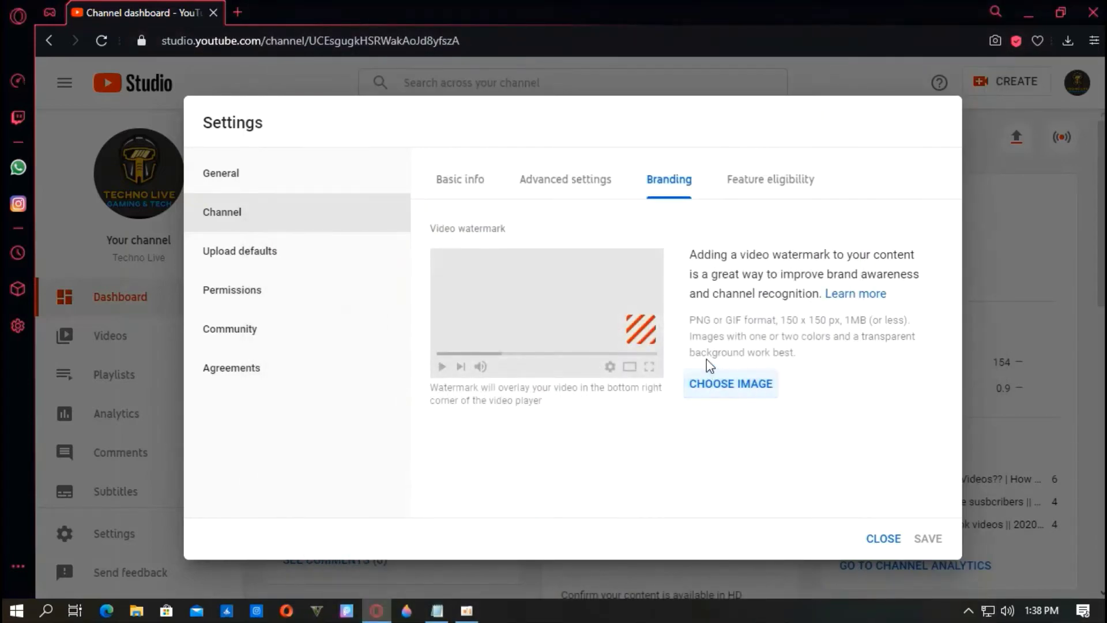
mouse_move(437, 610)
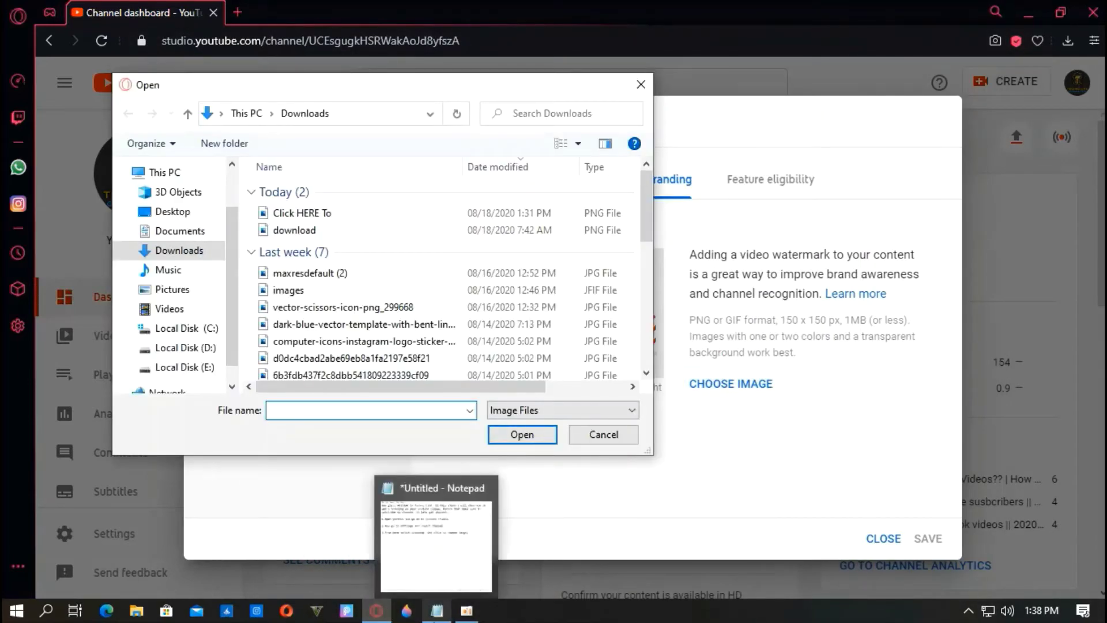
left_click(442, 571)
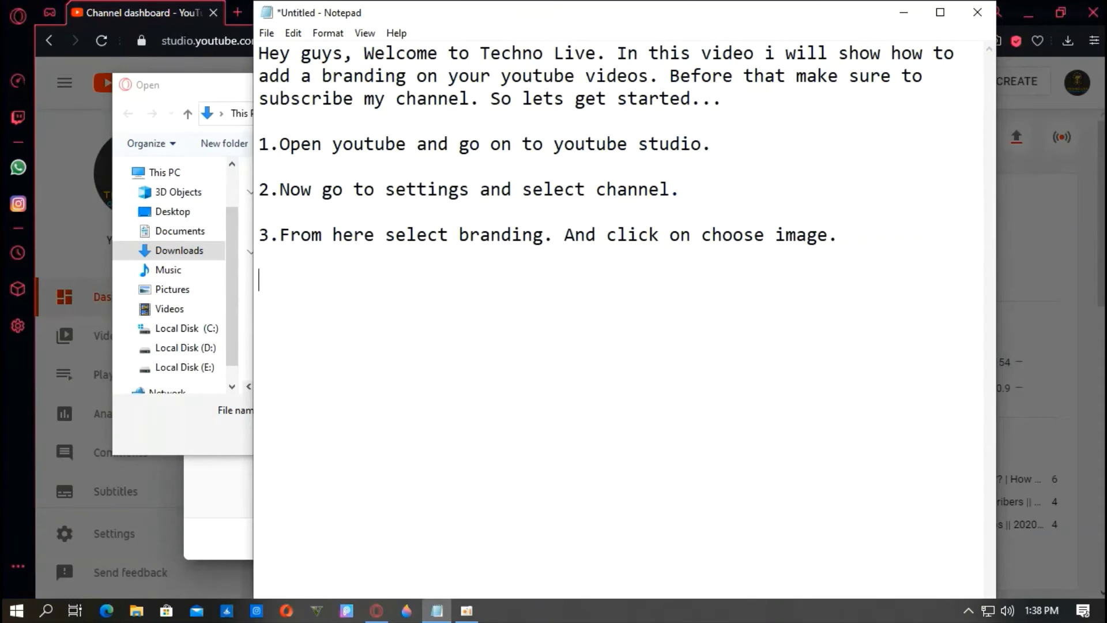
Write the fourth instruction as "4.Now select yourimage that you want to select as your branding.".
type("Now sele")
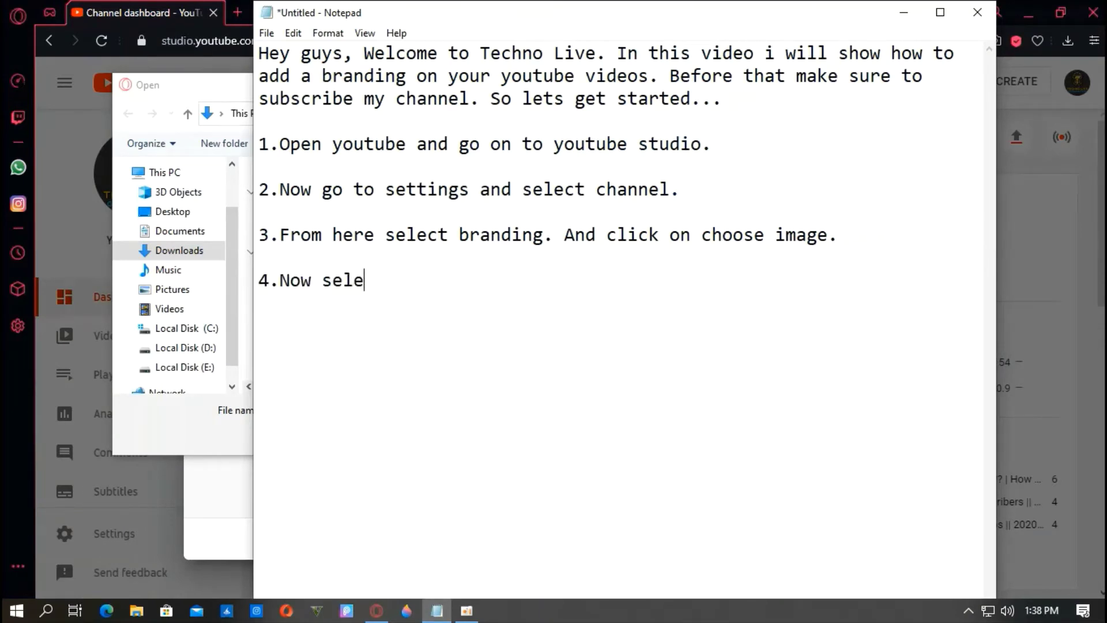
type("ct yourimage ")
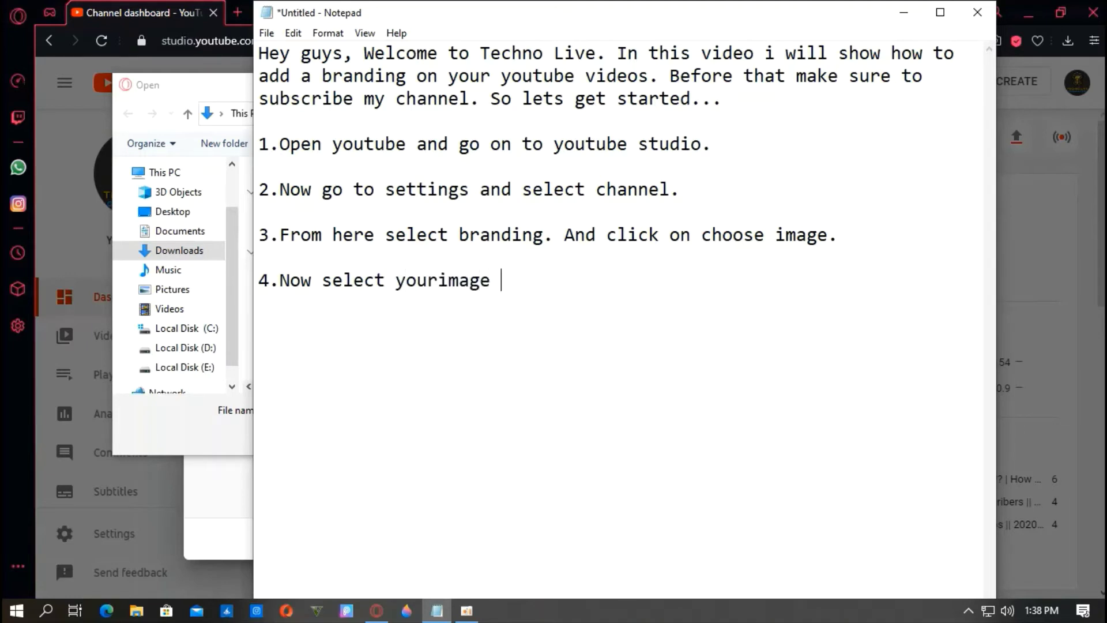
type("that you")
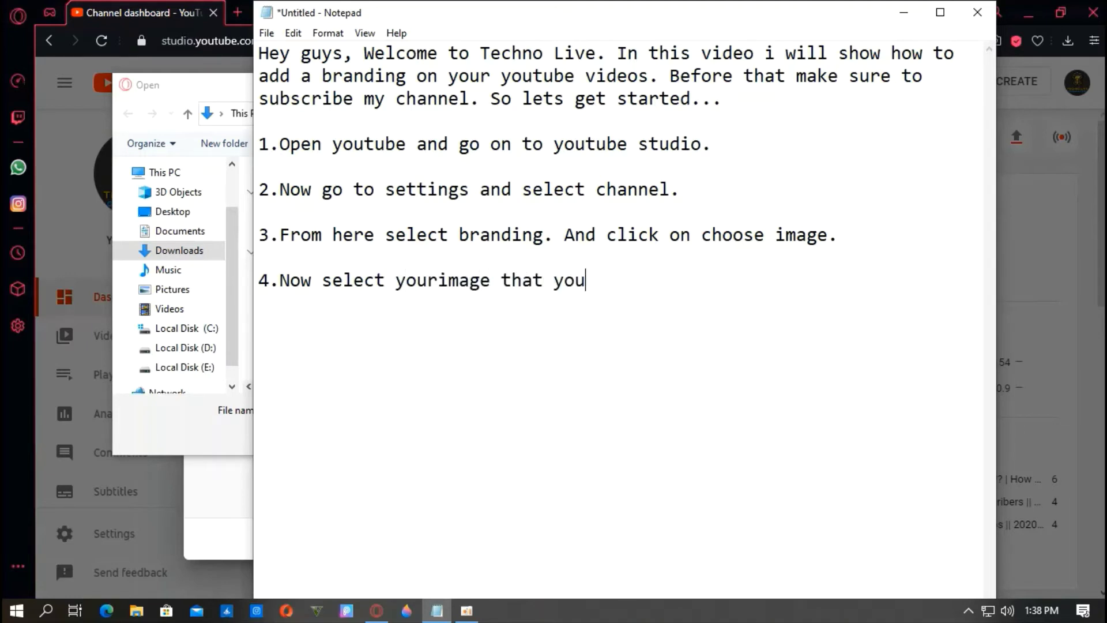
type(" want to s")
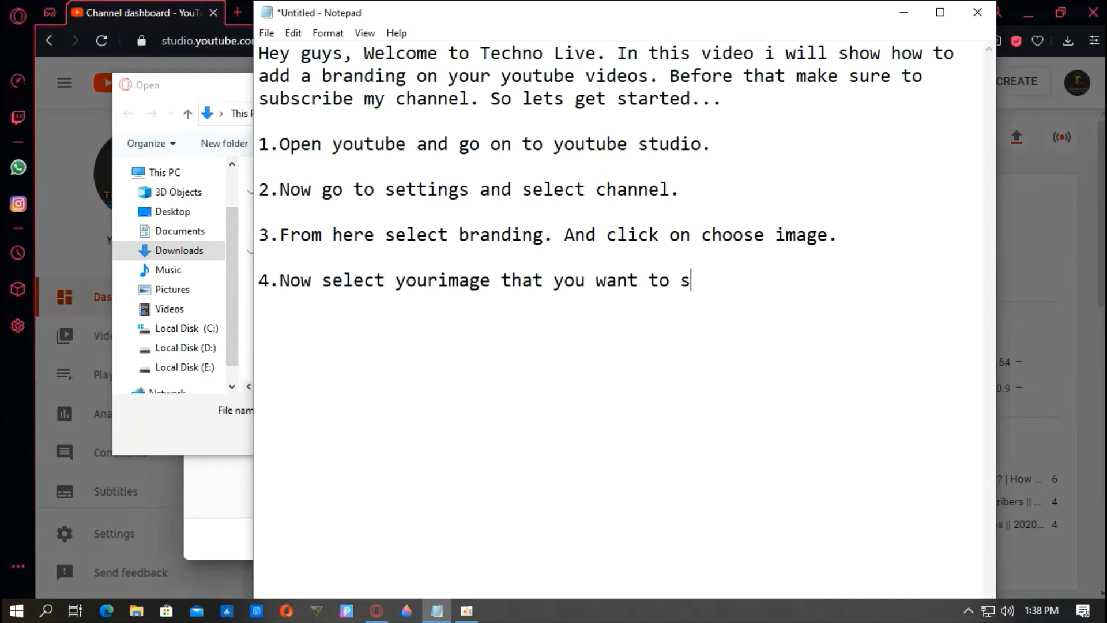
type("elect as your ")
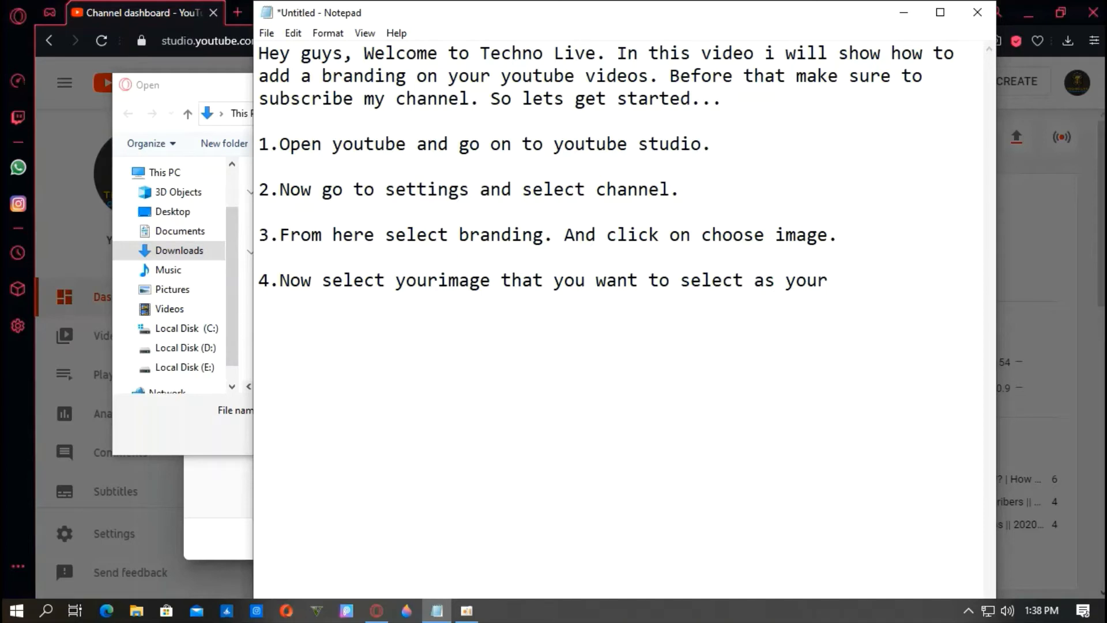
type("brandi")
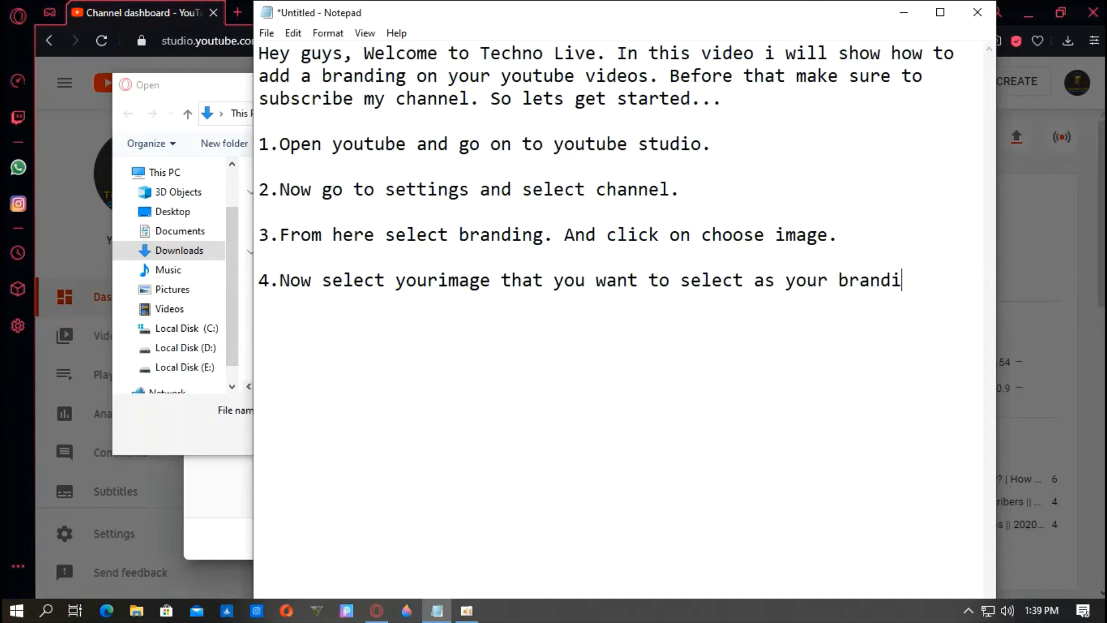
type("ng.")
Minimize Notepad, load the "Click HERE To" image from Downloads as the video watermark, and switch back to the notes.
left_click(904, 12)
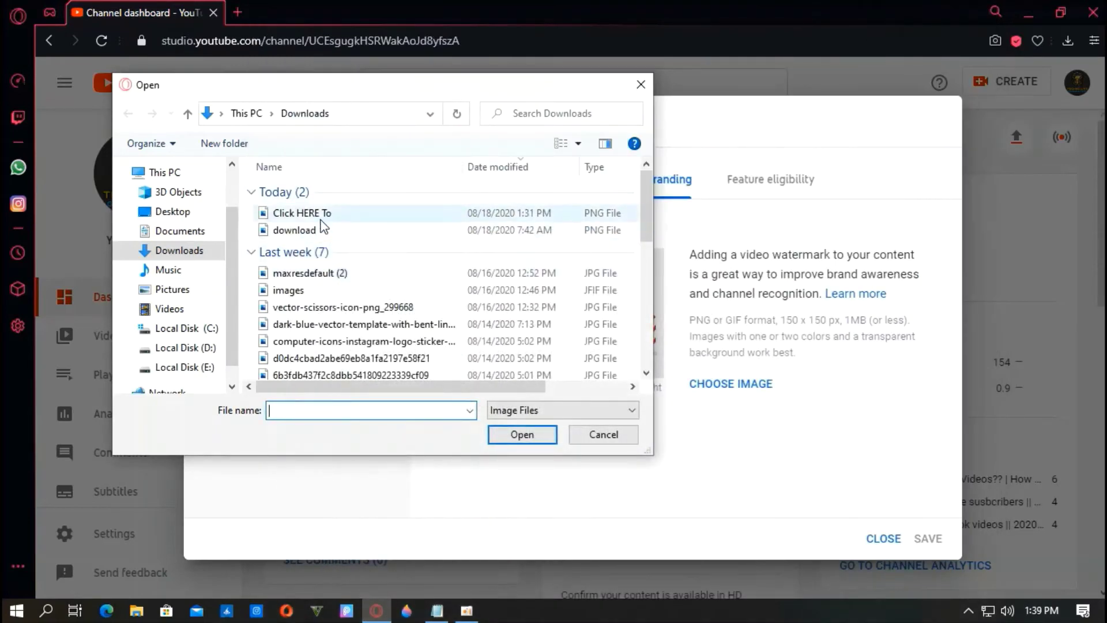
left_click(321, 219)
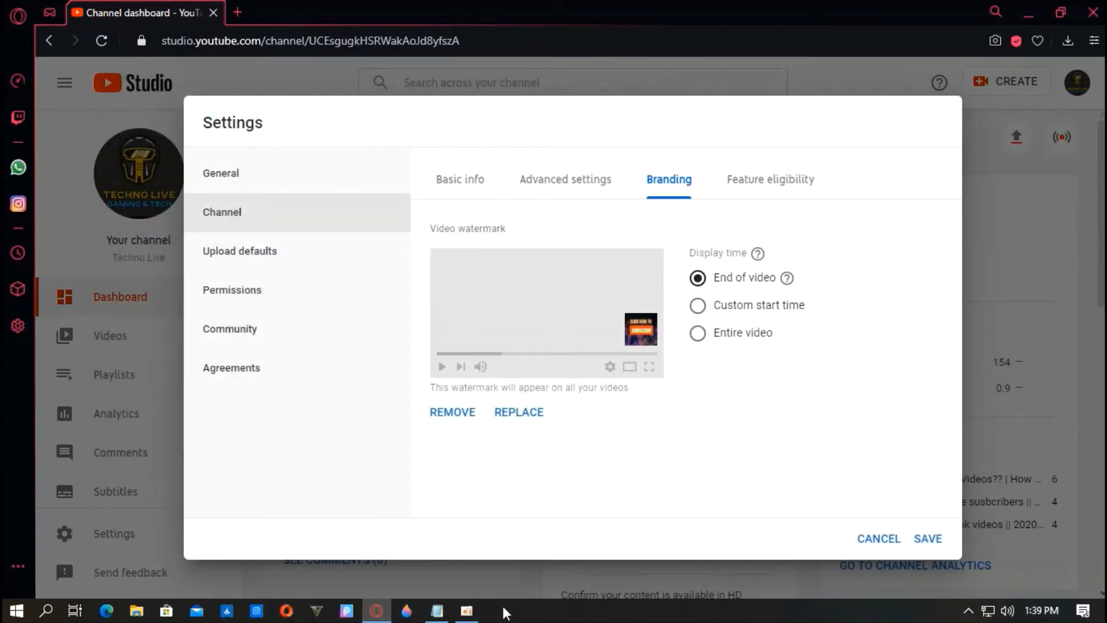
left_click(437, 610)
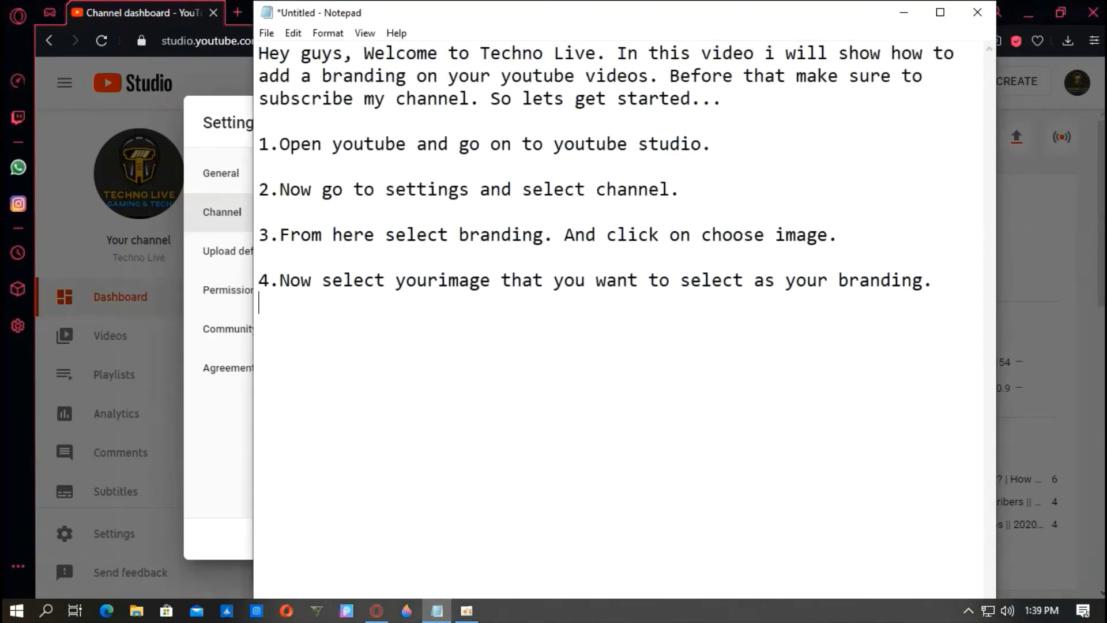
Write the fifth instruction as "5.Now select entire video. And click on save.".
type("5.Now select")
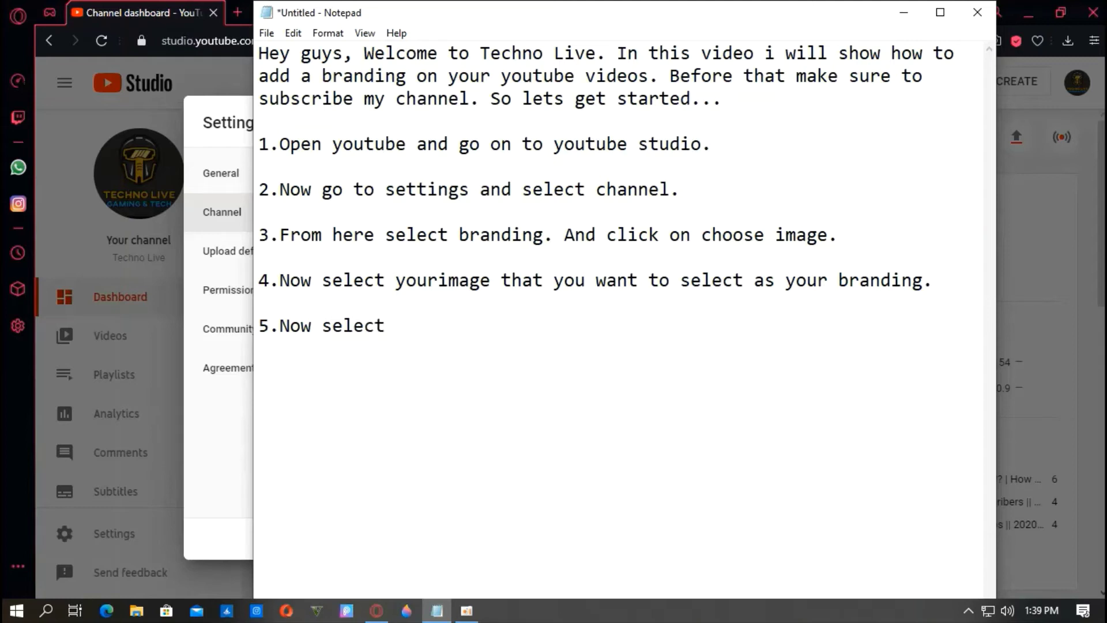
type(" entire video.")
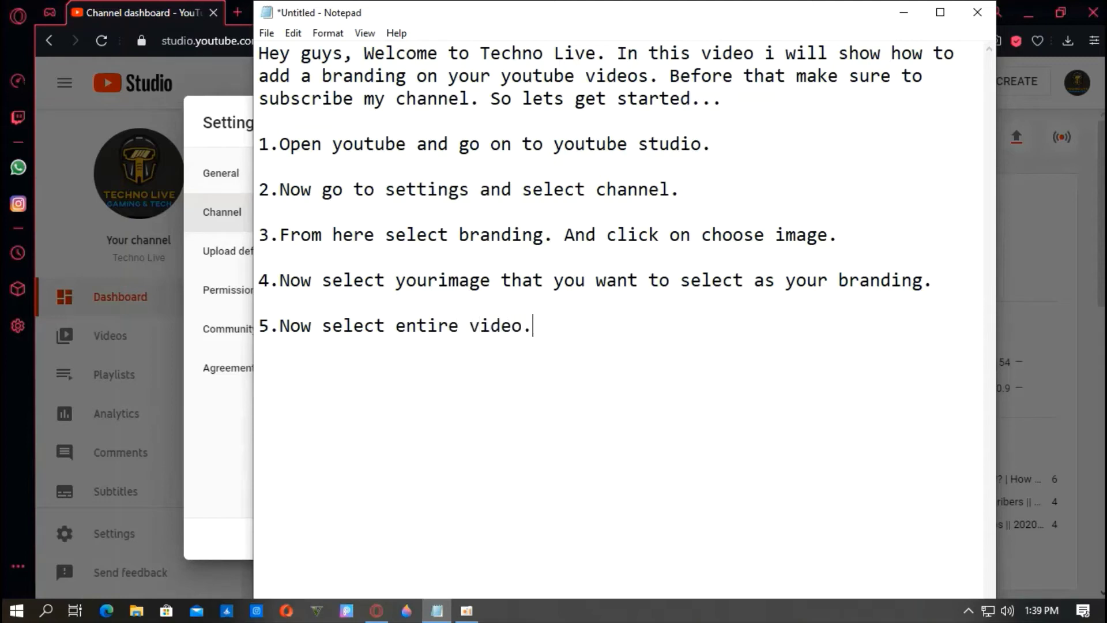
type(" And click on save.")
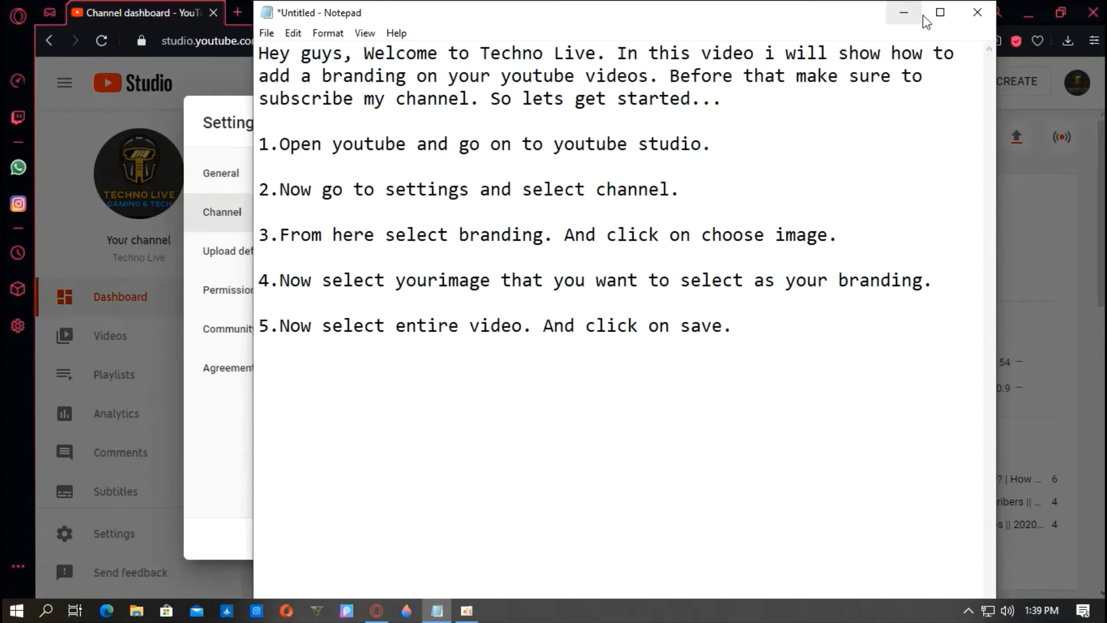
Minimize Notepad, set the watermark's display time to Entire video, and save the YouTube Studio settings.
left_click(902, 12)
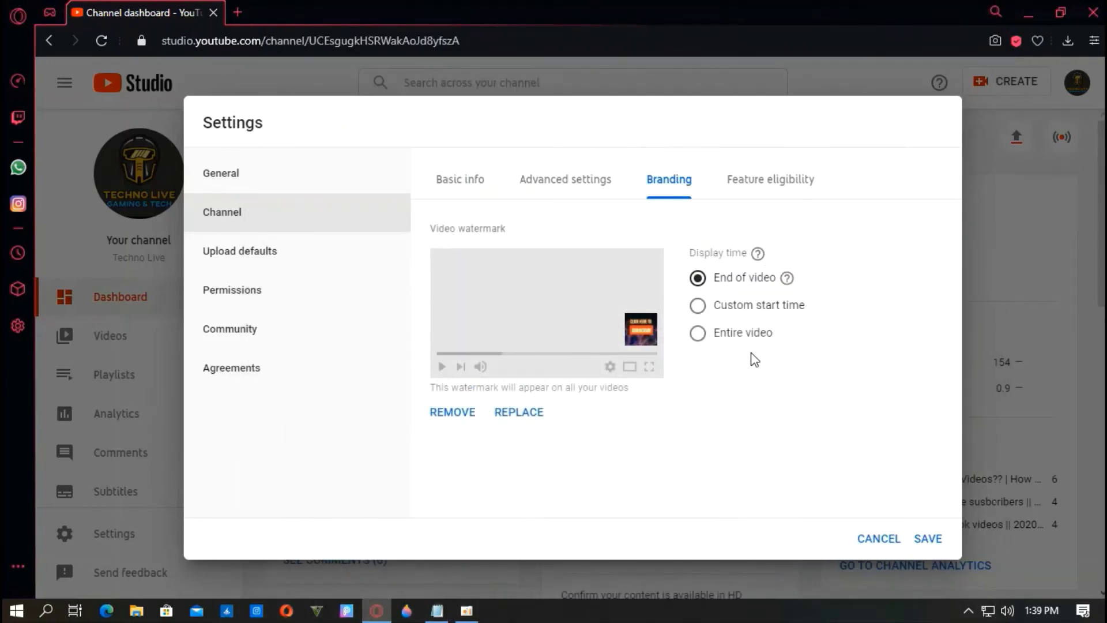
left_click(730, 334)
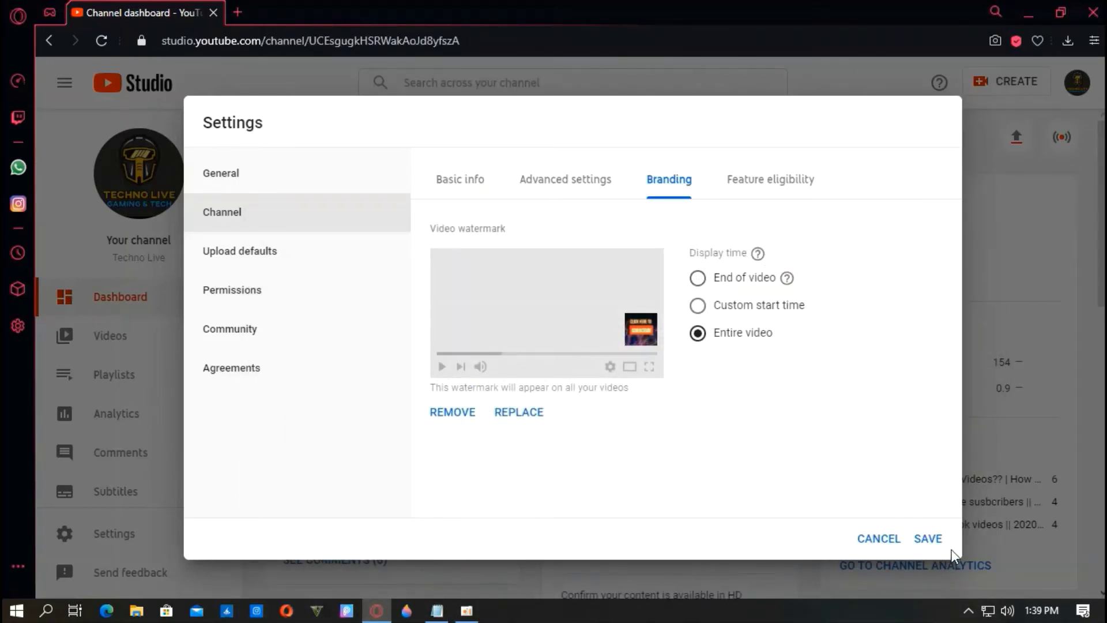
left_click(929, 541)
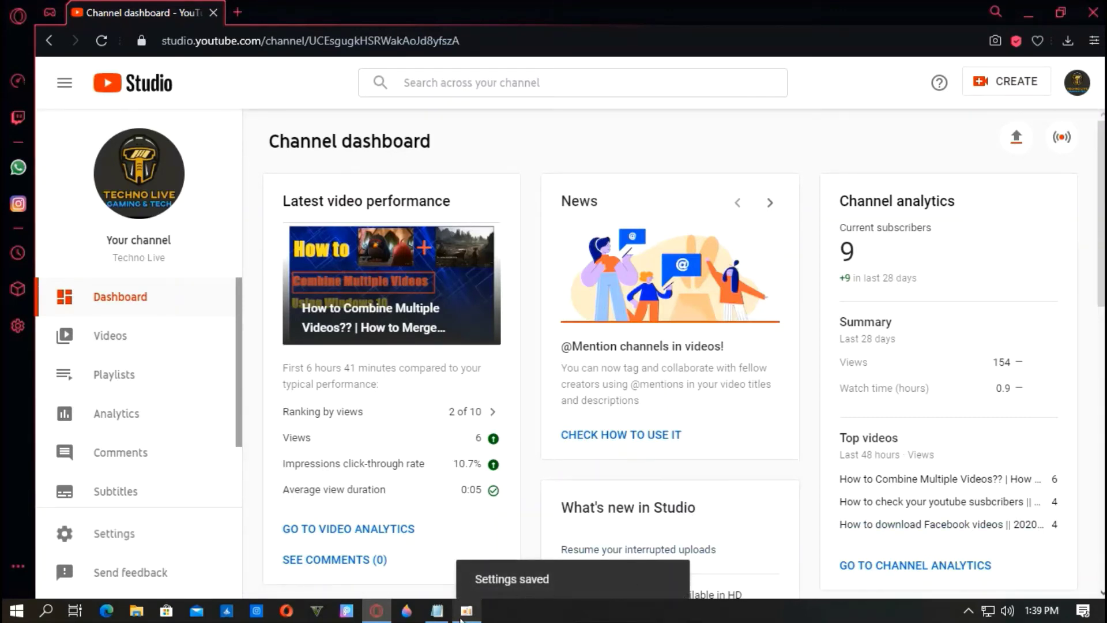
Switch to Notepad and write the sixth instruction as "6.Now lets check whether our branding has successfully added.".
left_click(437, 610)
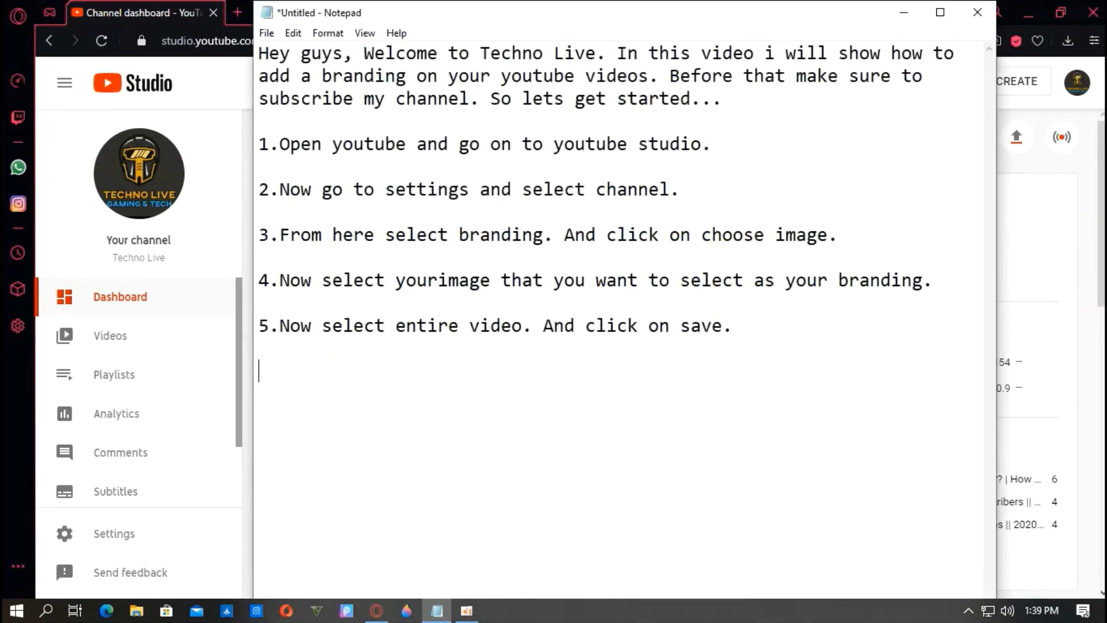
type("Now le")
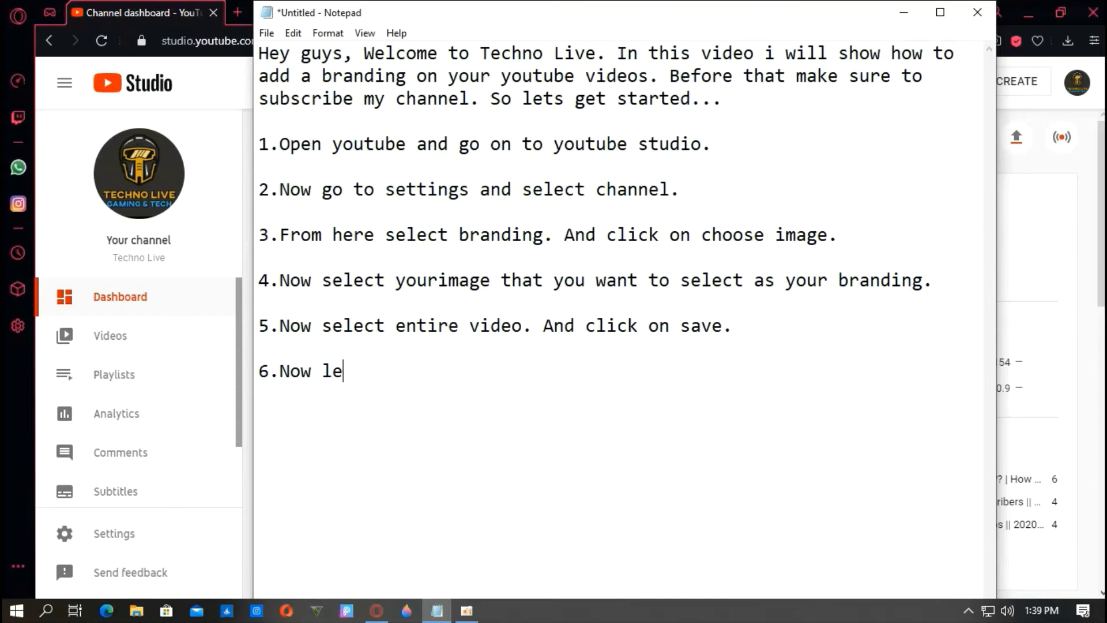
key("BackSpace")
key("BackSpace")
type("ts check whe")
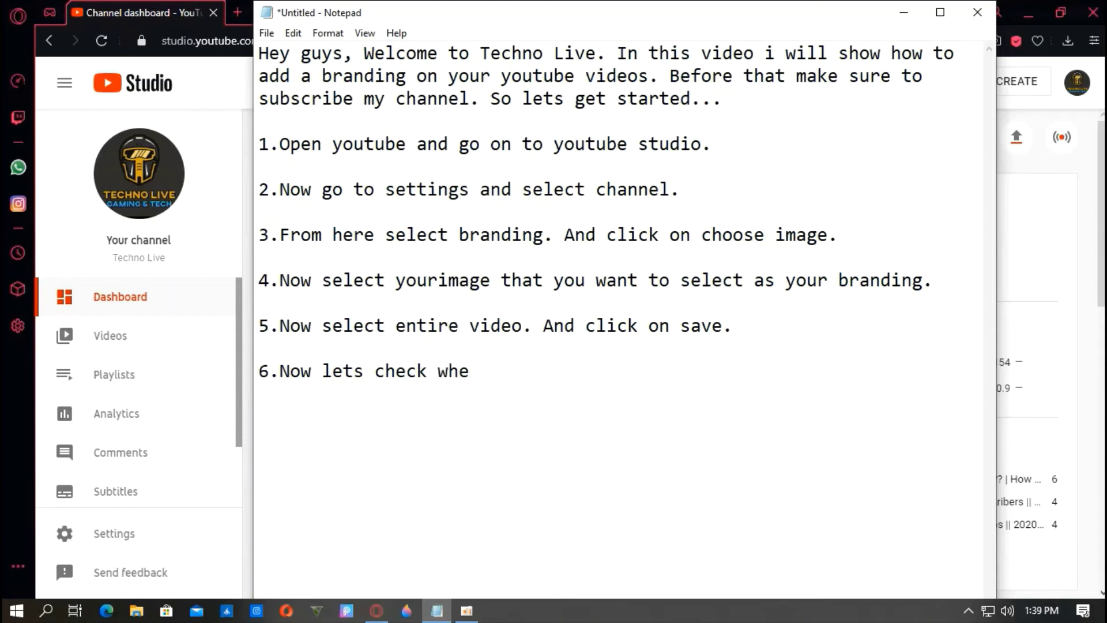
type("ther our brand")
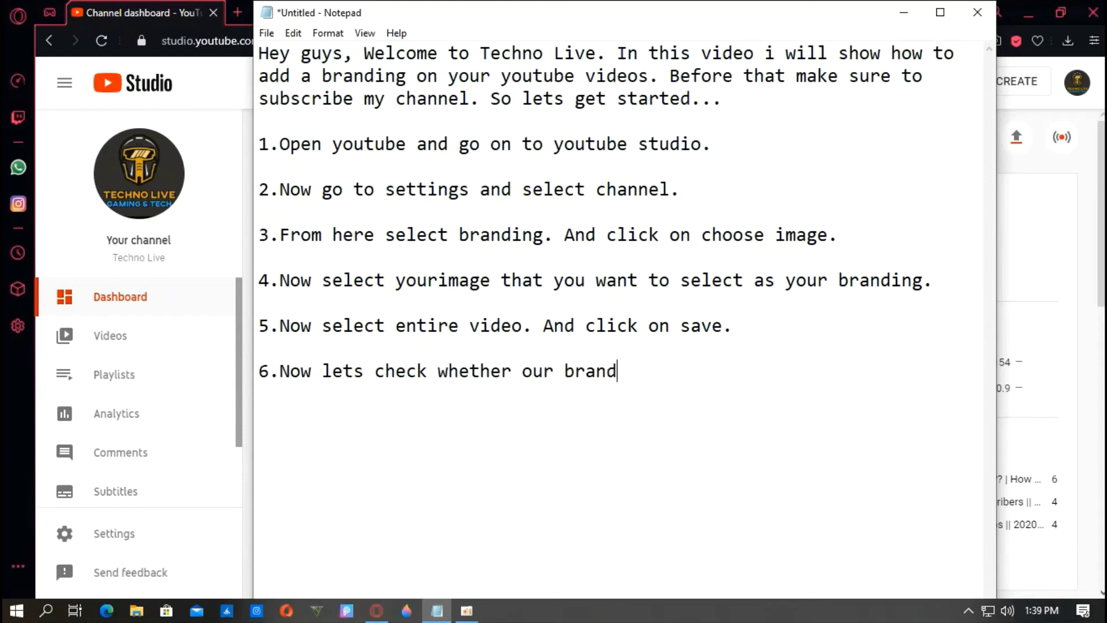
type("ing has ")
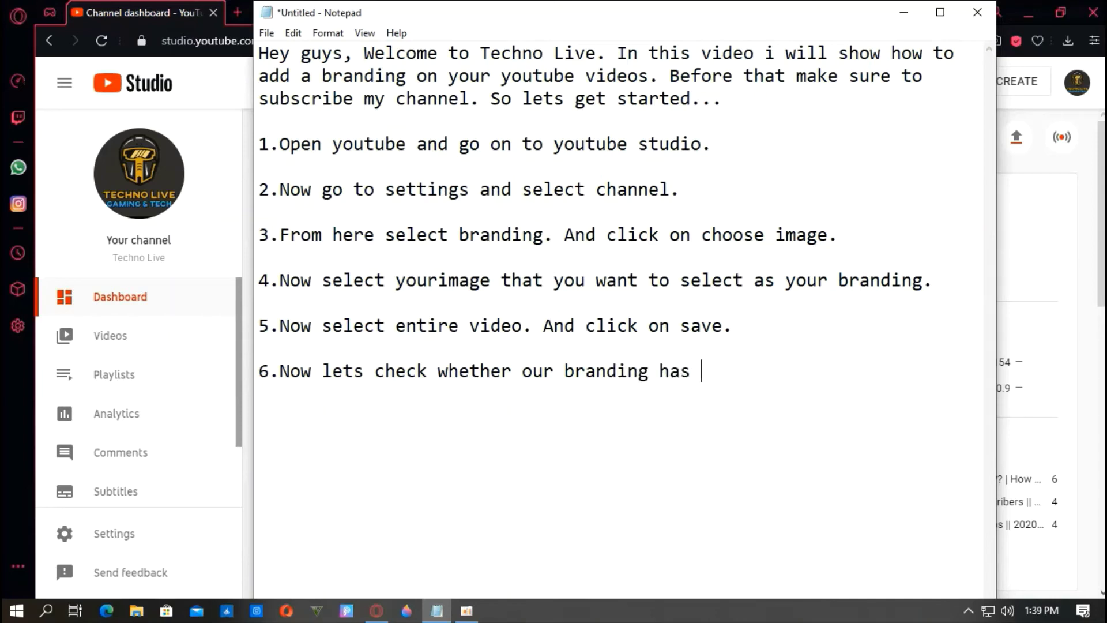
type("sus")
key("BackSpace")
type("ccessfully ")
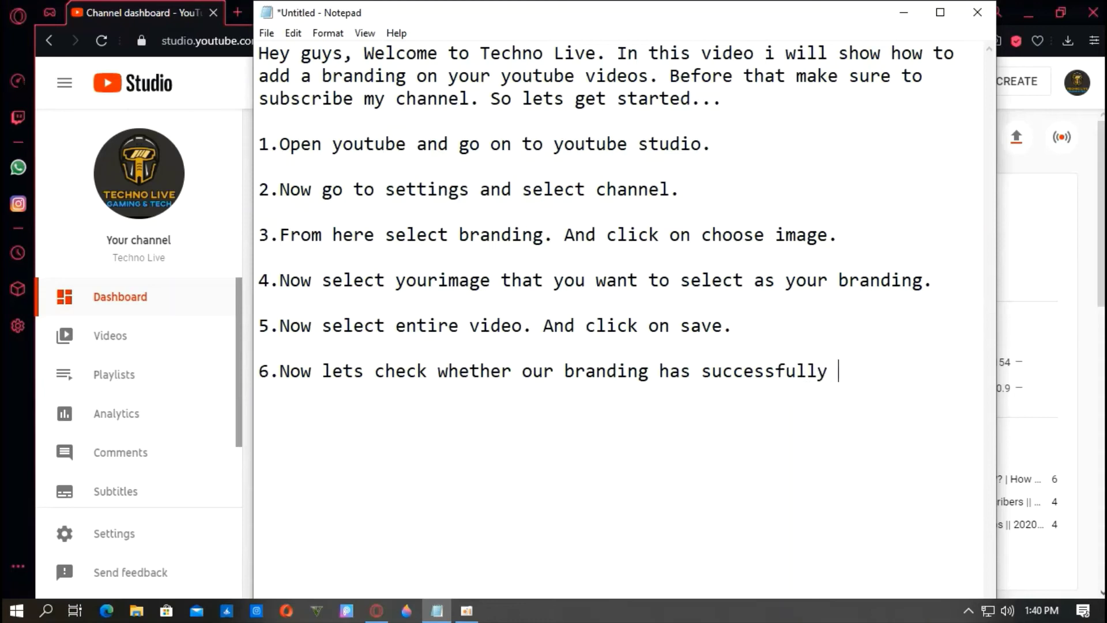
type("added.")
Minimize Notepad, open the "How to Combine Multiple Videos??" upload on YouTube from the channel's video list, and check the player for the branding watermark.
left_click(917, 12)
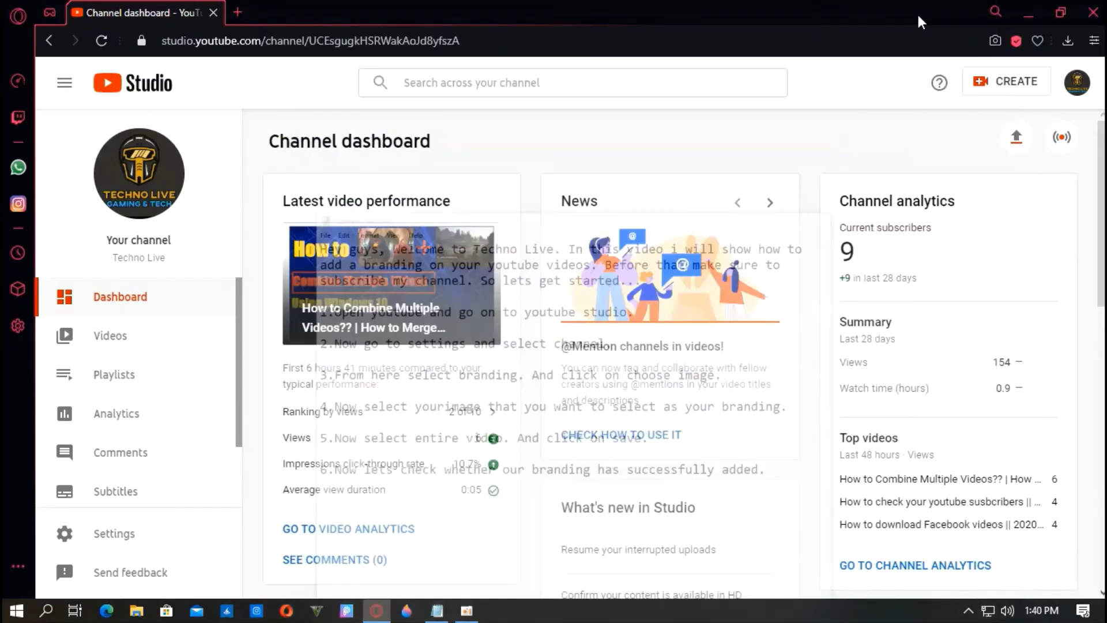
left_click(170, 340)
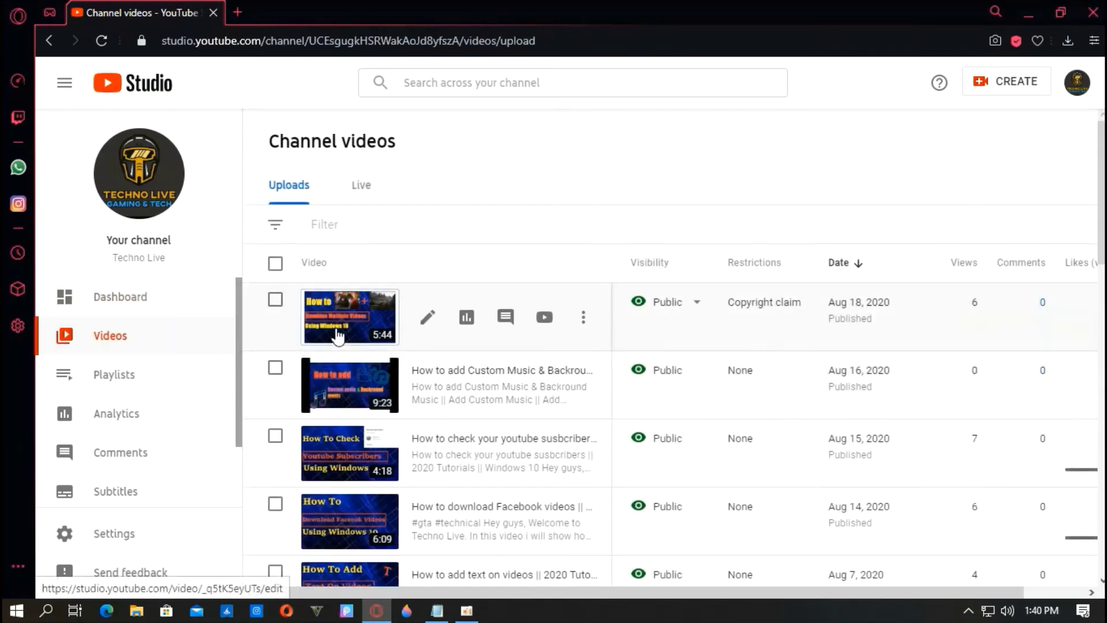
left_click(316, 321)
left_click(131, 210)
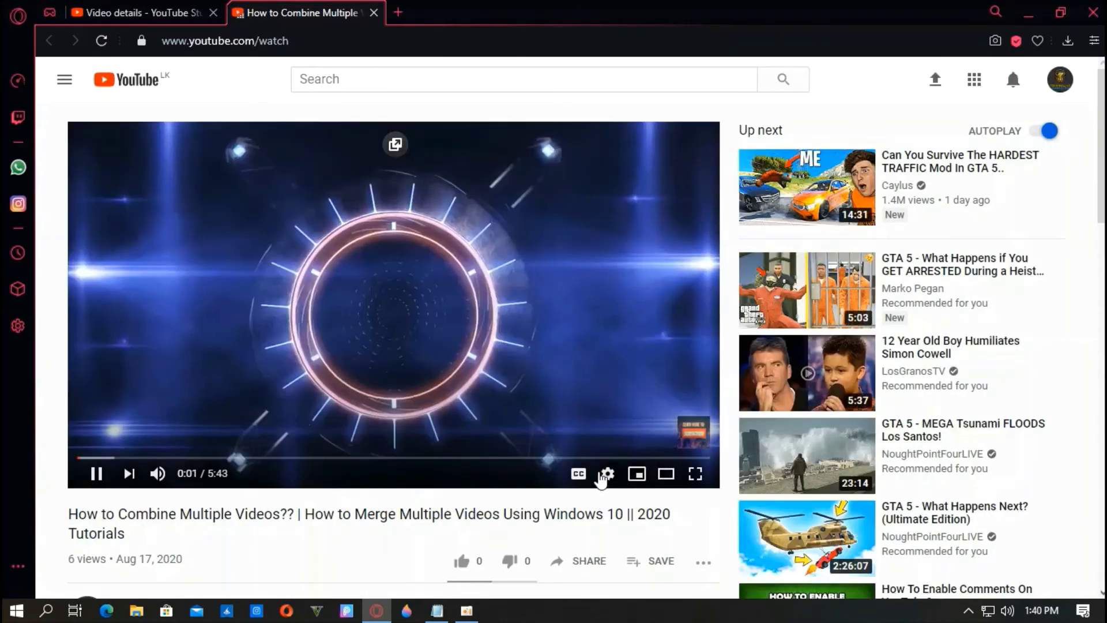
mouse_move(691, 441)
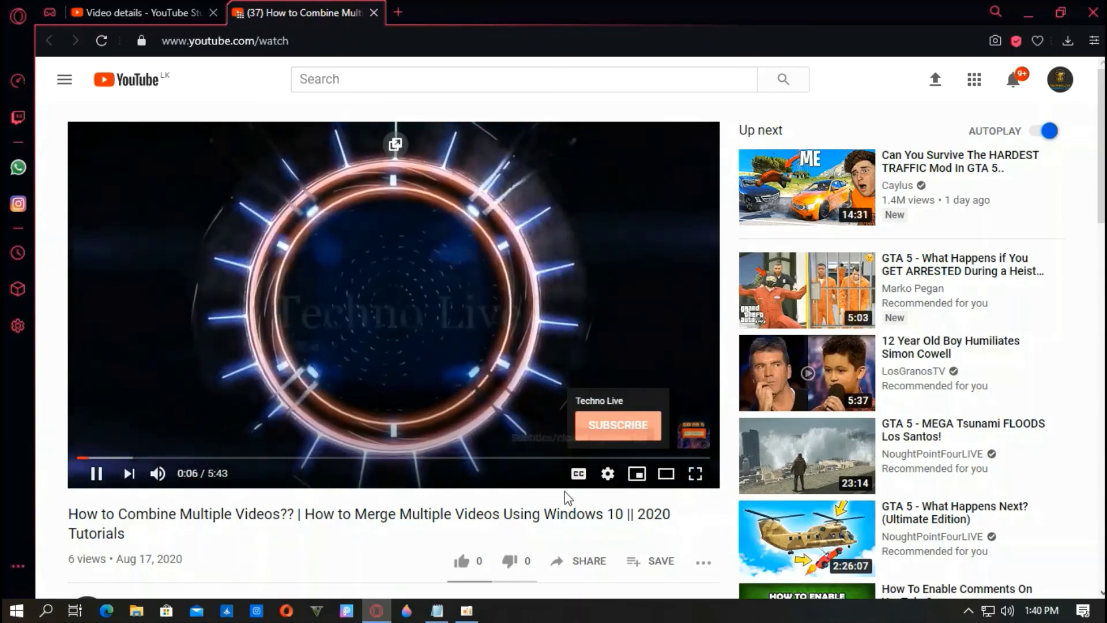
mouse_move(437, 610)
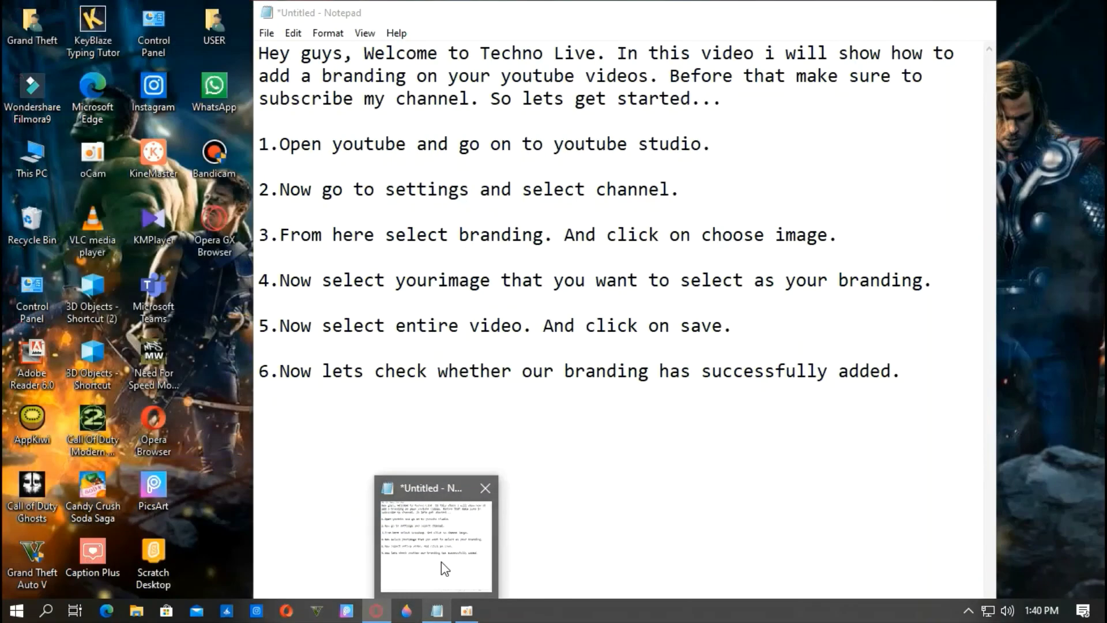
left_click(441, 561)
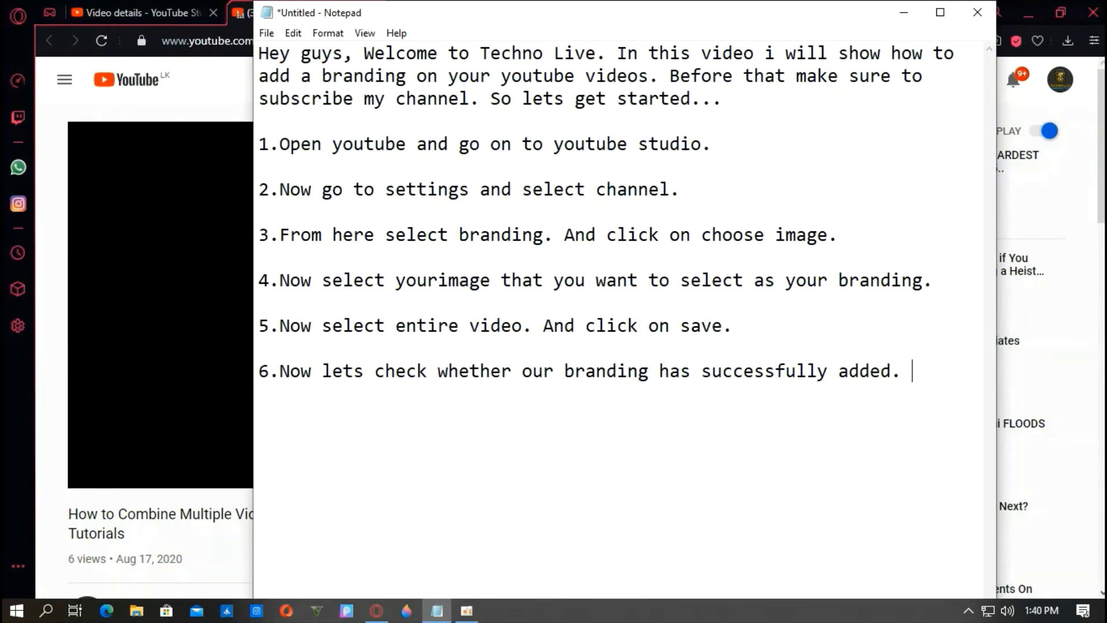
left_click(904, 12)
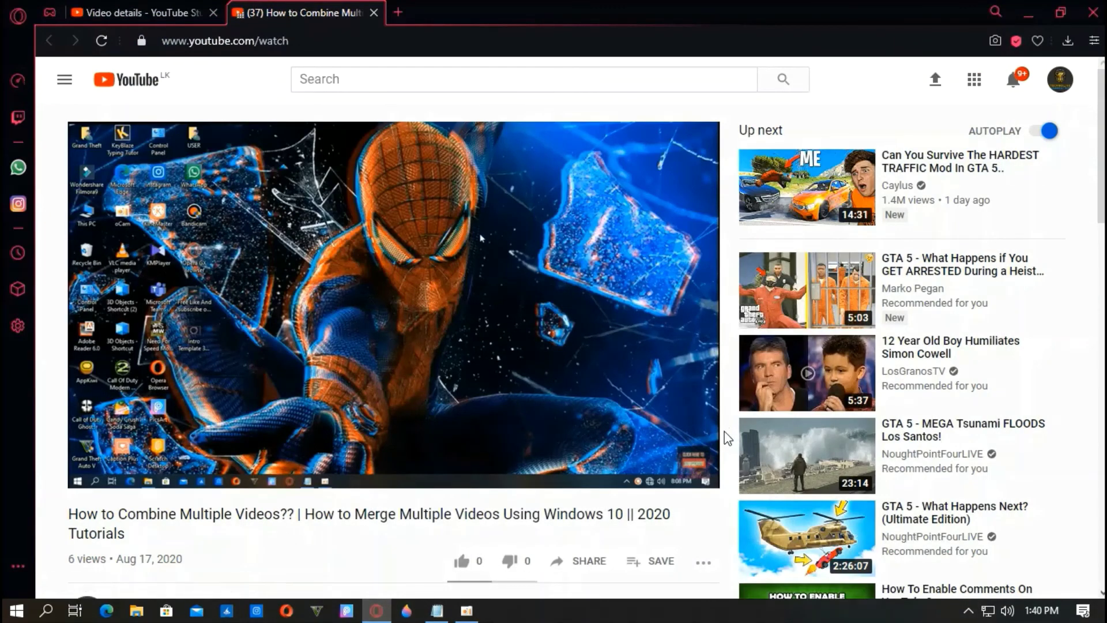
Switch to Notepad and add the closing lines "Yeah!!! The branding has been successfully added" and "Thanks for watching!!!" below the instructions.
left_click(437, 610)
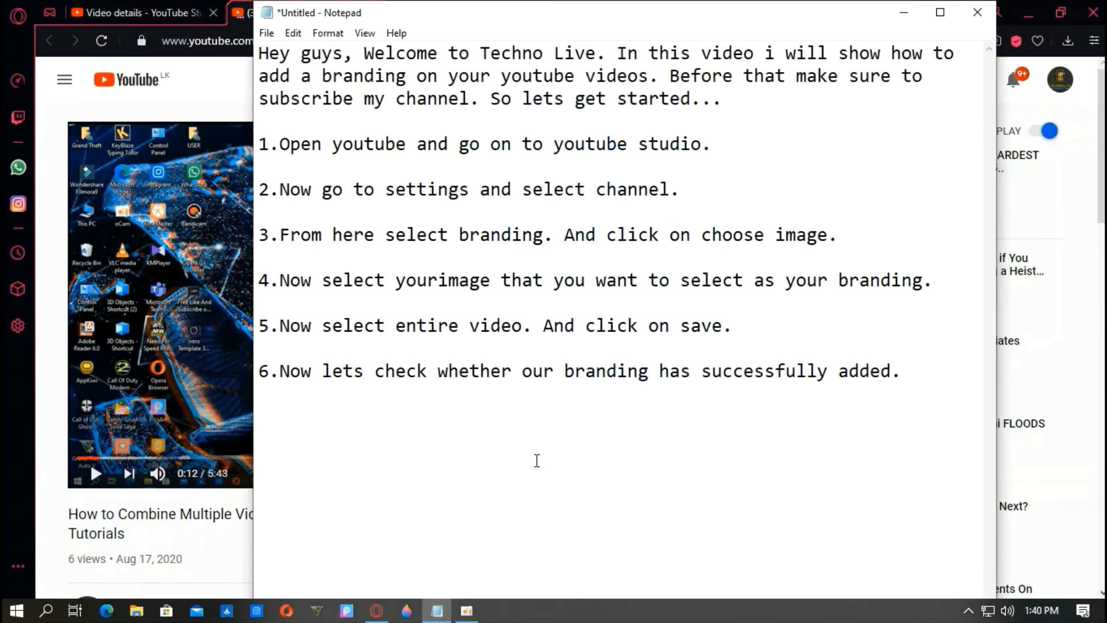
key("Return")
key("Return")
key("Return")
type("Yeah!!!")
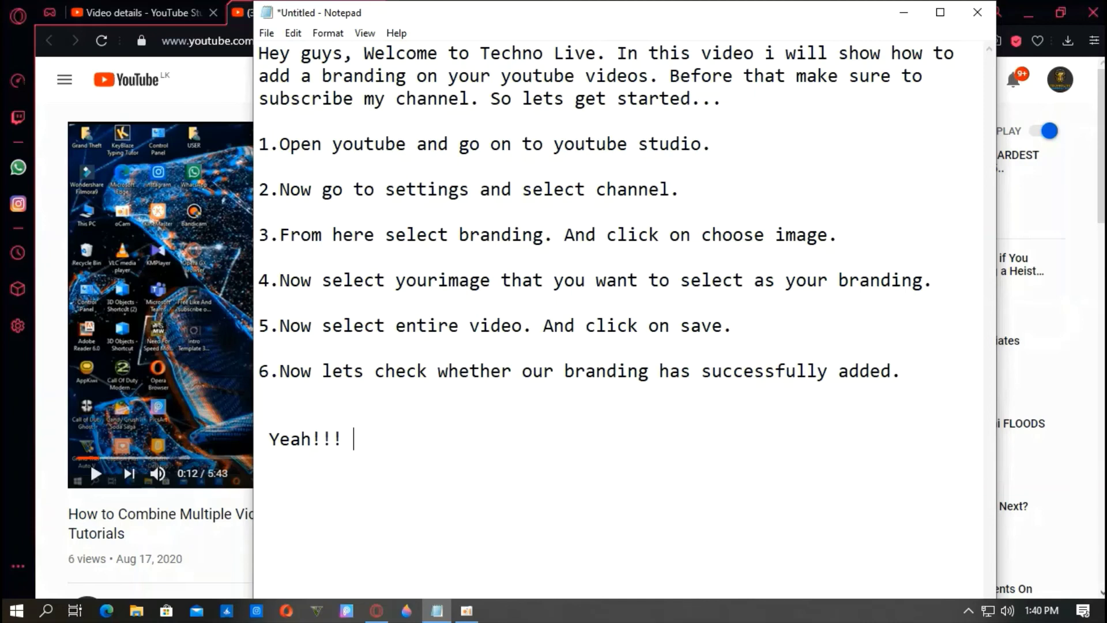
type(" The brand")
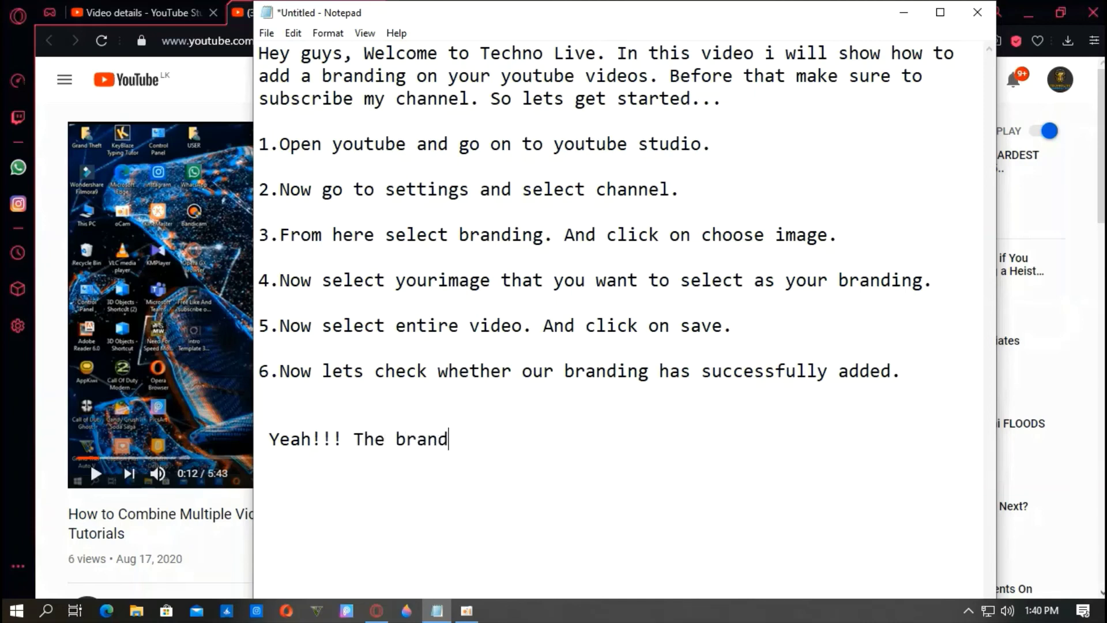
key("BackSpace")
type("ding has be")
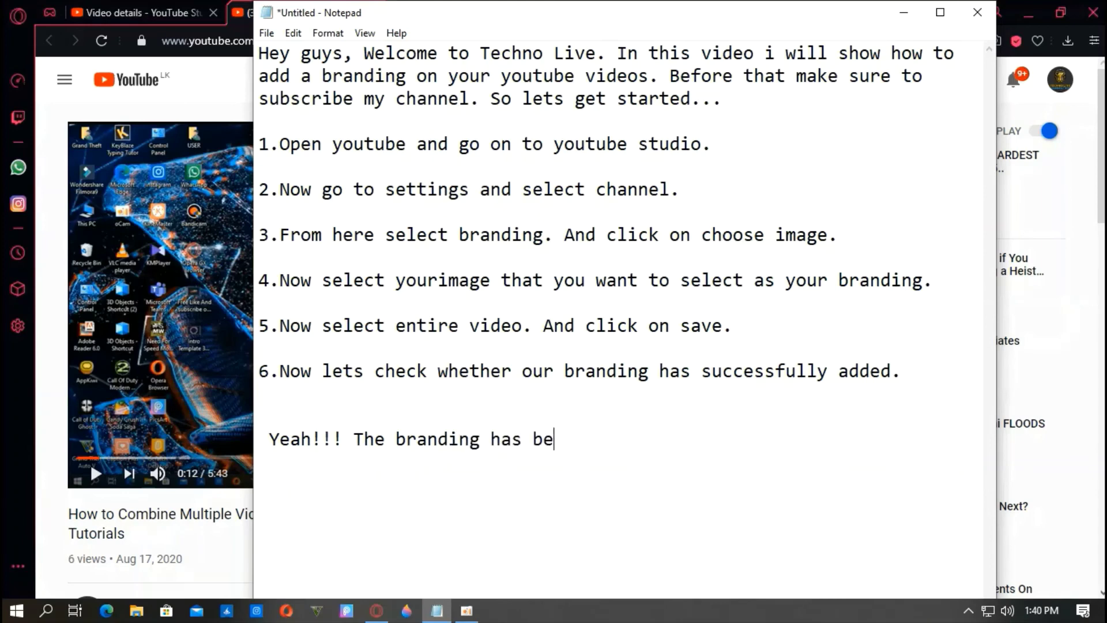
type("en success")
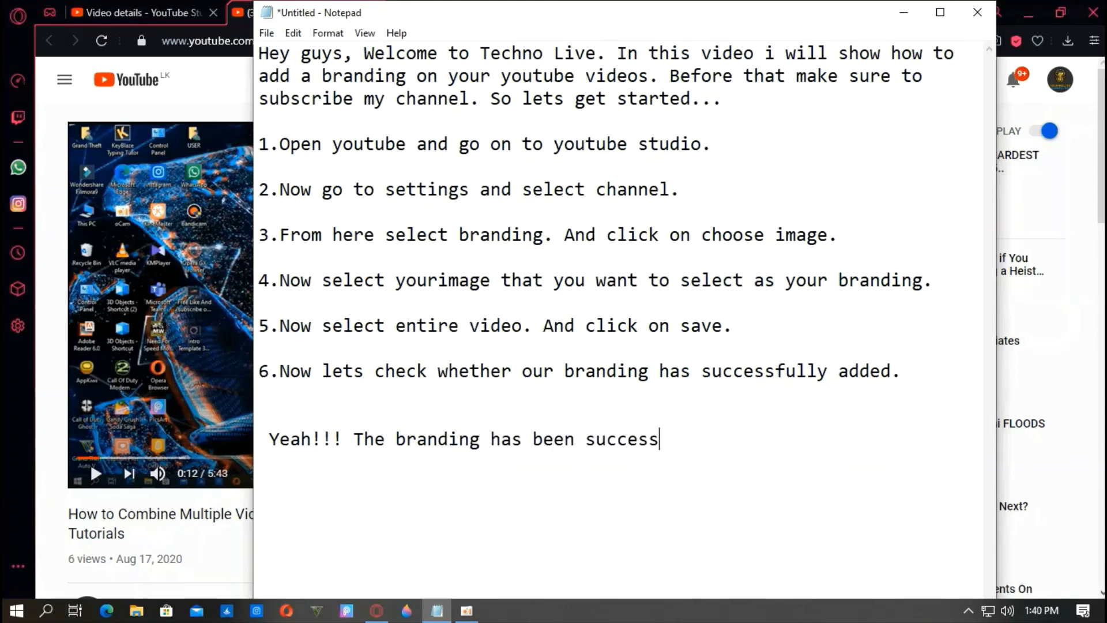
type("fully added    ")
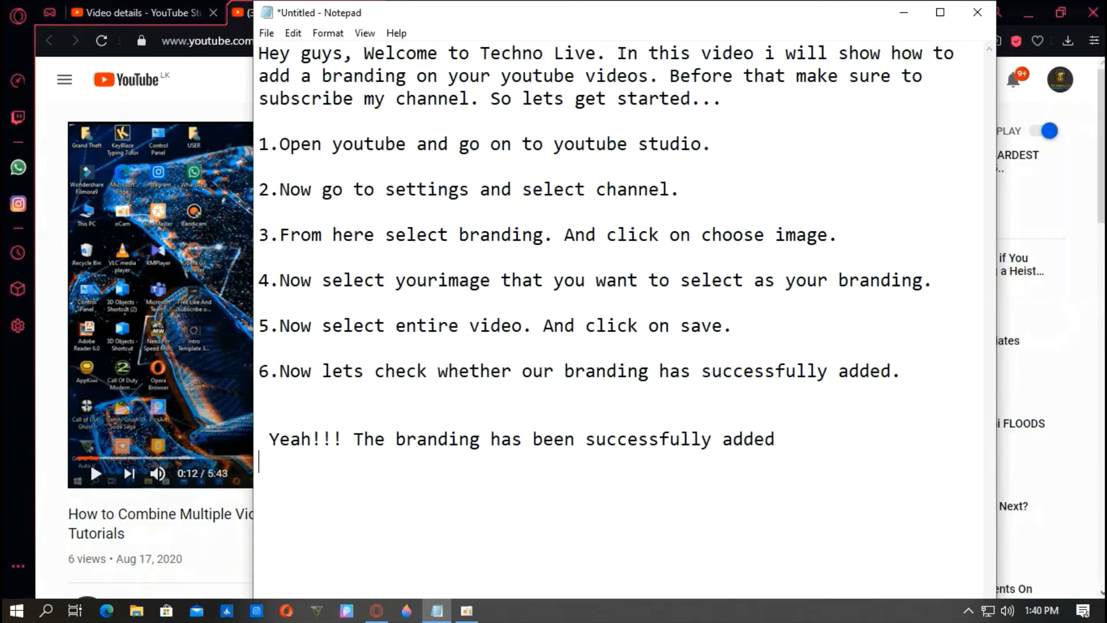
type("Thanks for watc")
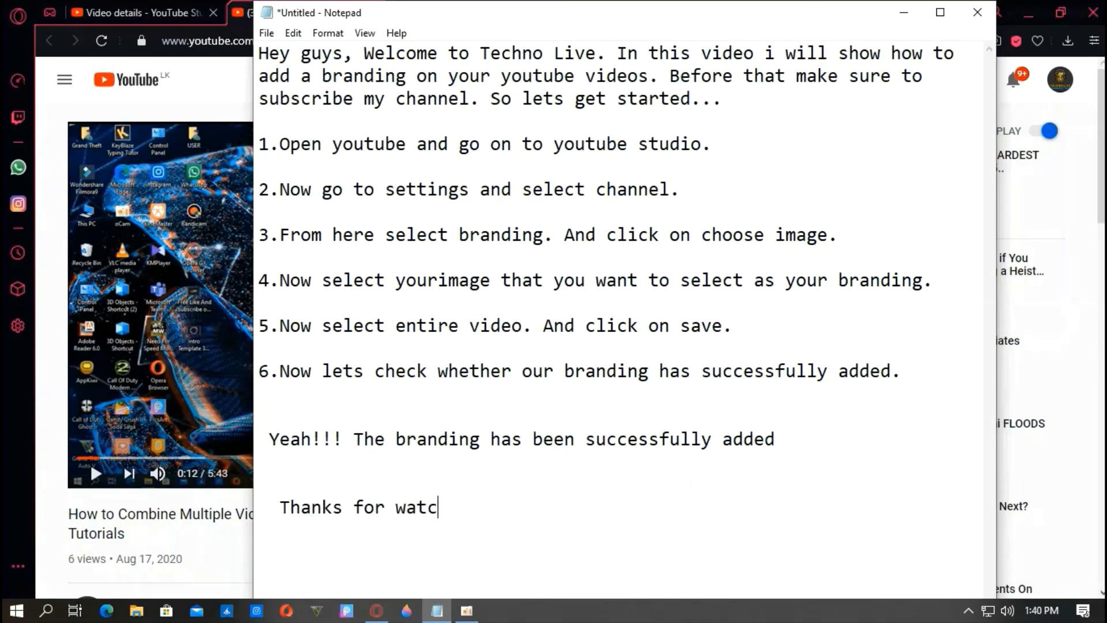
type("hing!!!!")
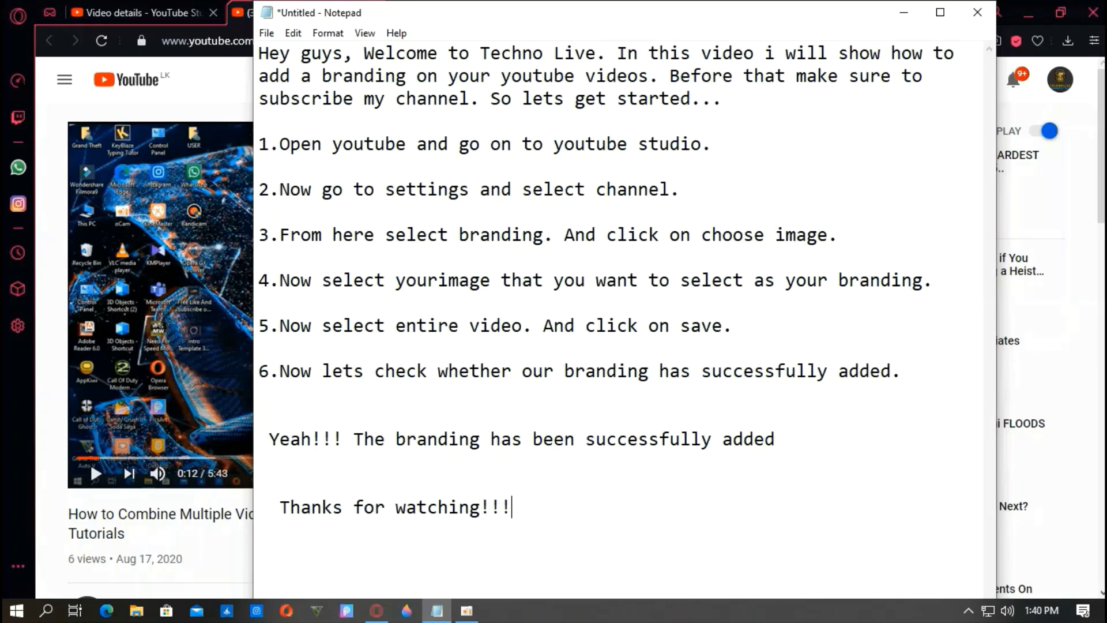